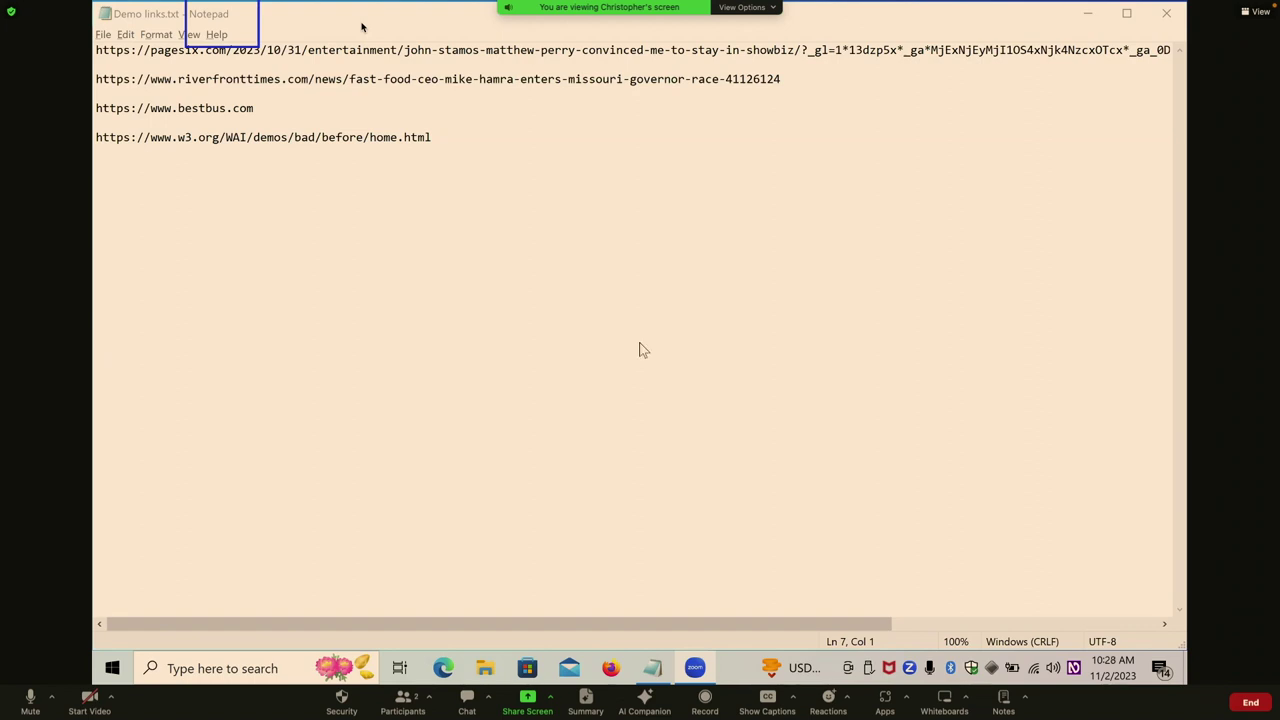
# - Launch a new Notepad from the Run dialog and maximize its empty Untitled window
pyautogui.hotkey('alt', 'Tab')
pyautogui.press('super+r')
pyautogui.press('Return')
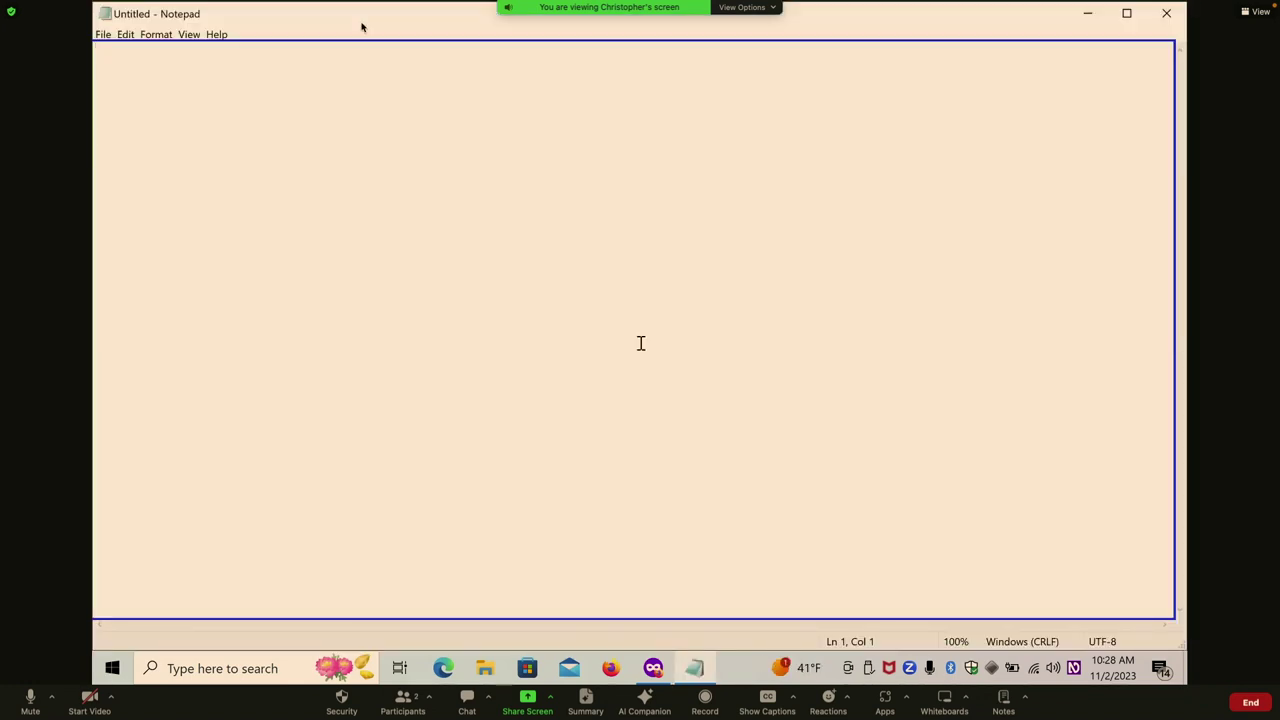
pyautogui.hotkey('alt', 'space')
pyautogui.press('x')
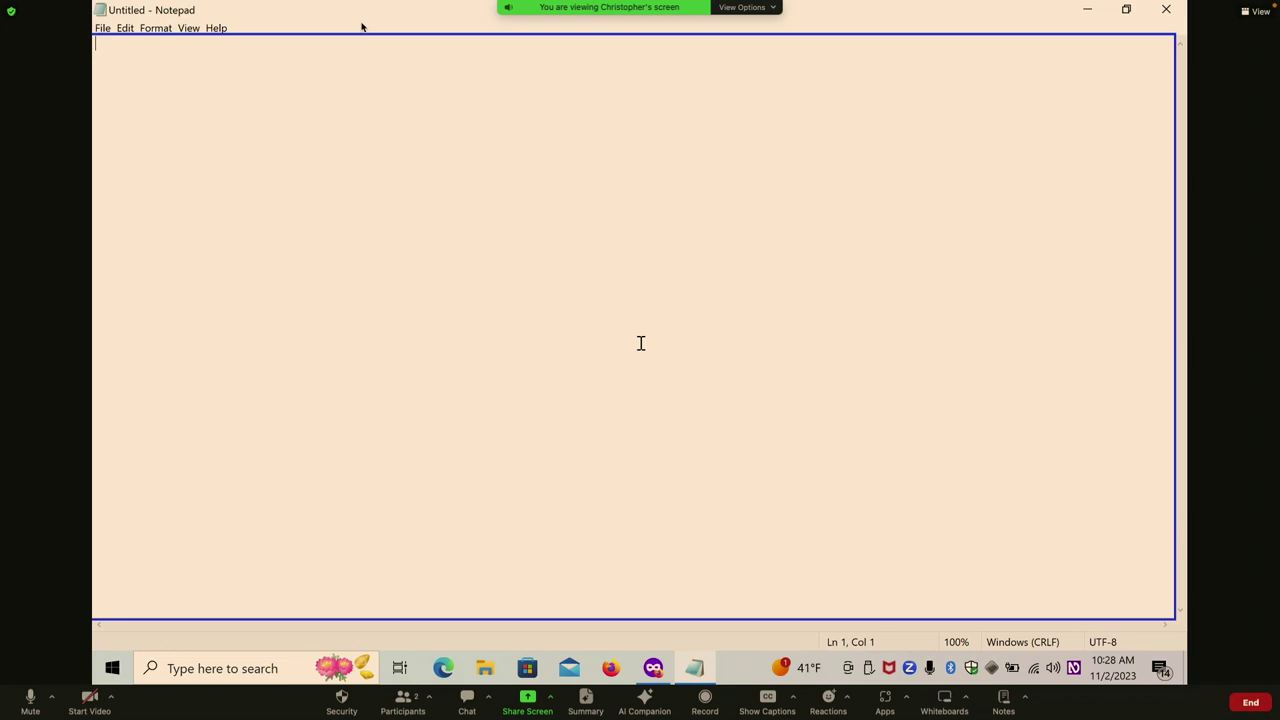
# - Type the sentence "This is a test.", correcting the mistyped letters
pyautogui.write('This is a test.')
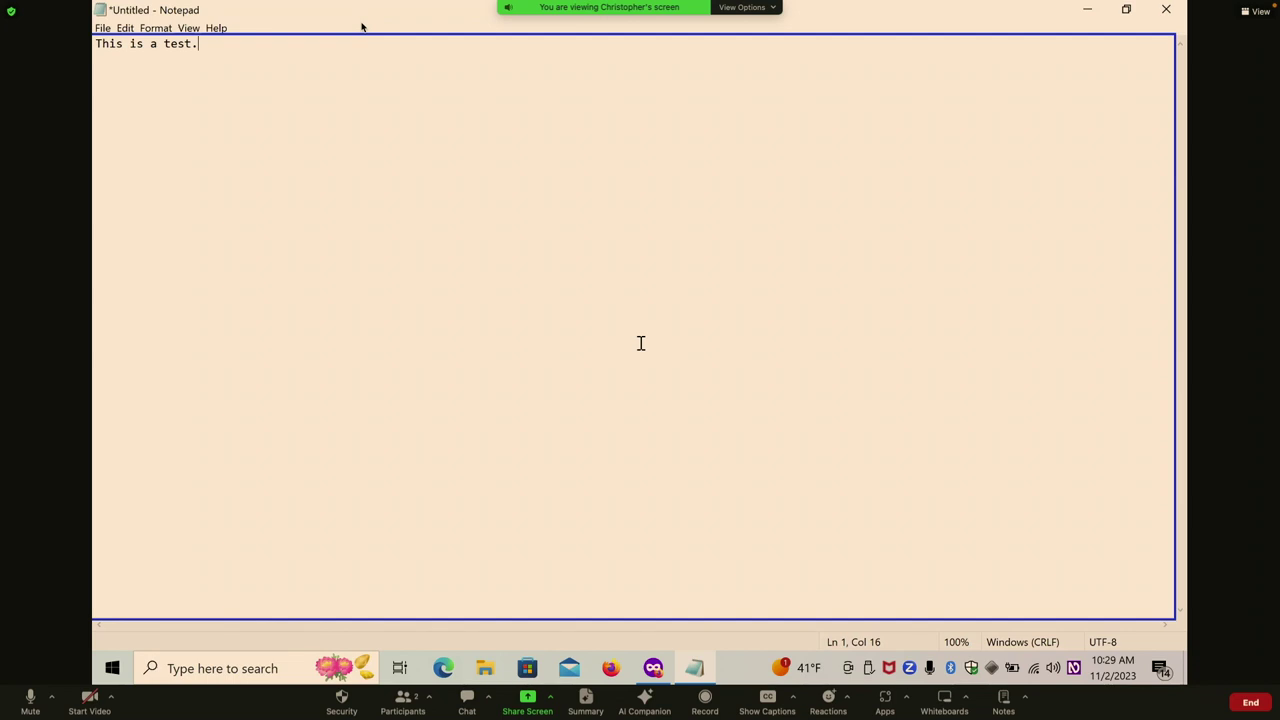
# - Go back to the start of the line and read the sentence character by character
pyautogui.press('Home')
pyautogui.press('Left')
pyautogui.press('Right')
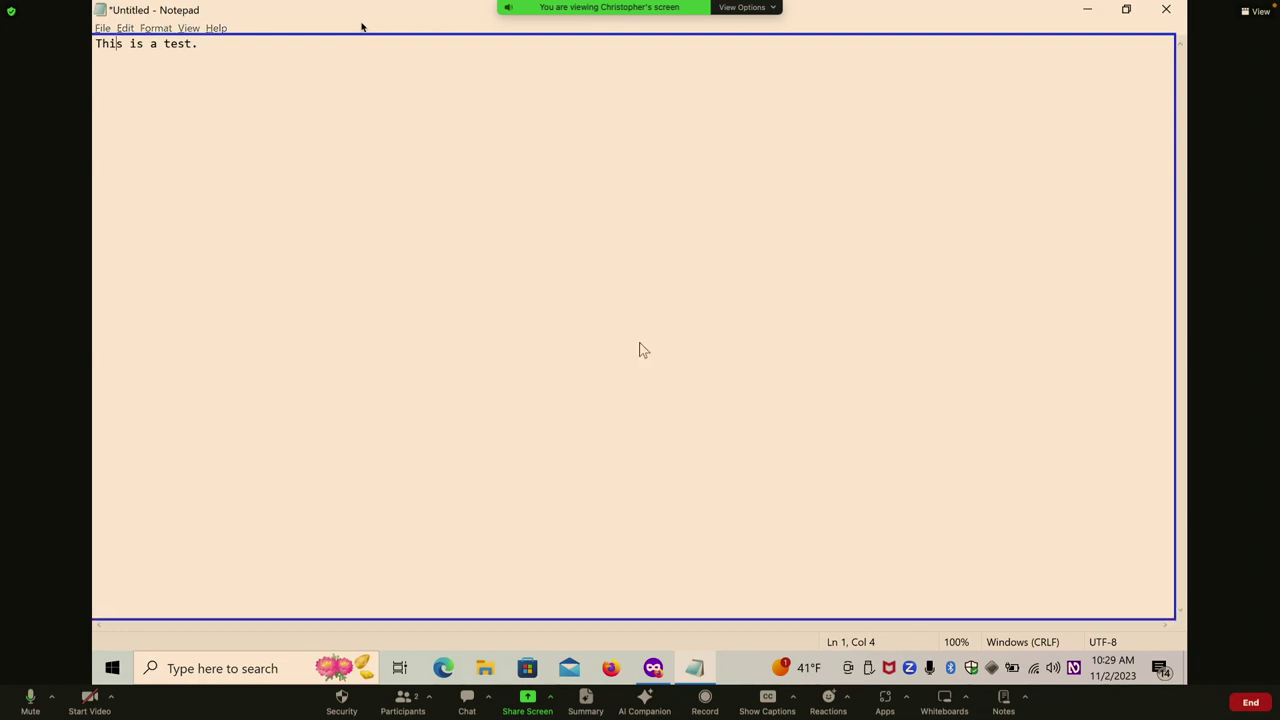
# - Close Notepad without saving the test note
pyautogui.hotkey('alt', 'F4')
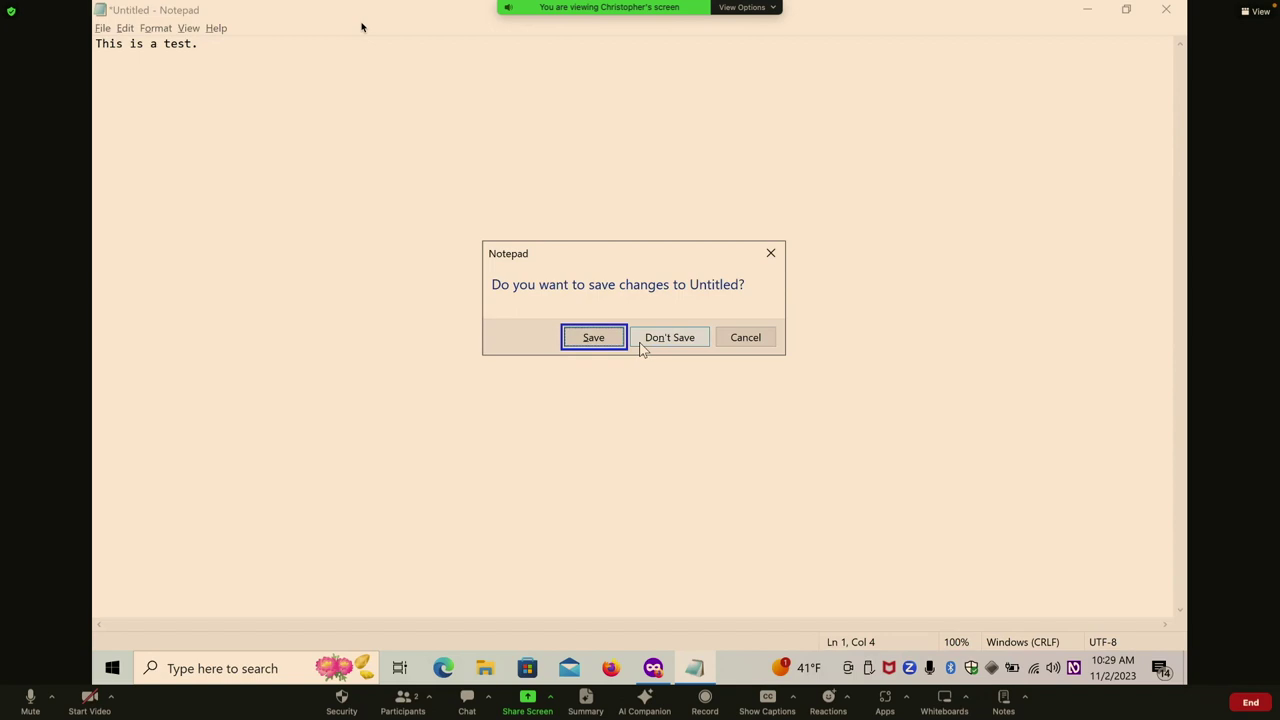
pyautogui.click(640, 339)
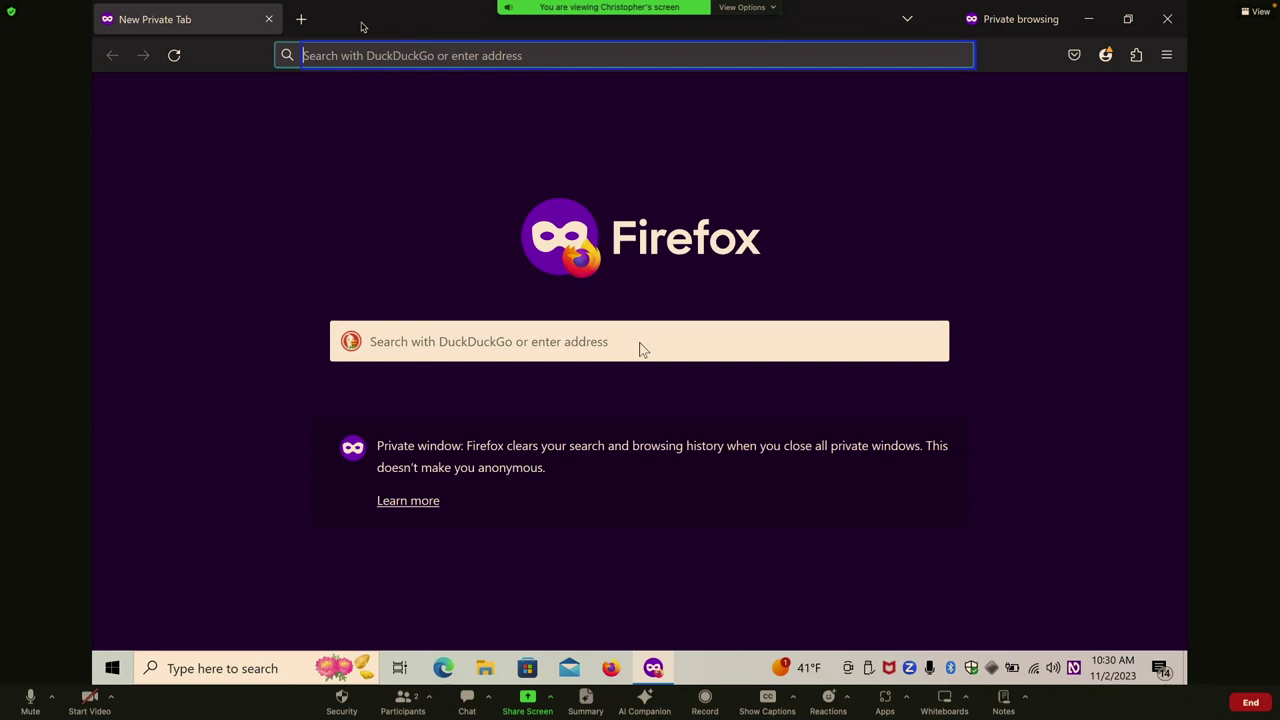
# - Load healthcare.gov from the Firefox private tab's address bar
pyautogui.hotkey('ctrl', 'l')
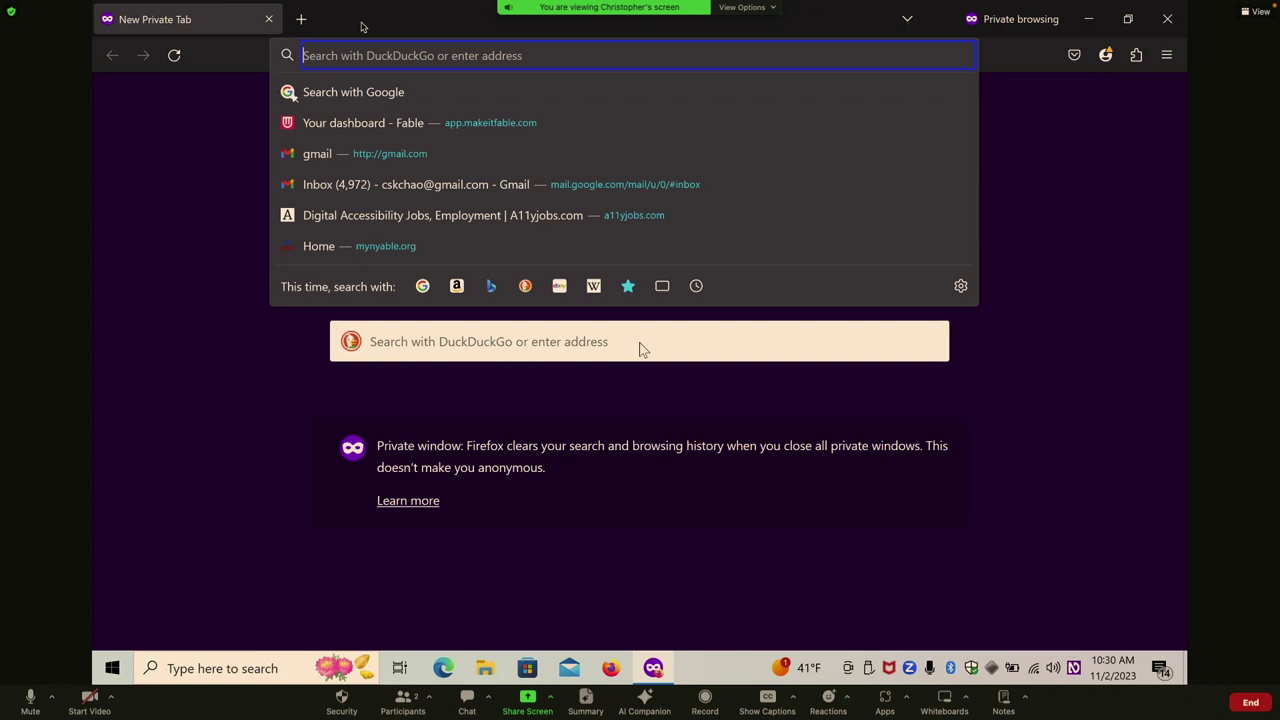
pyautogui.write('healthcare.')
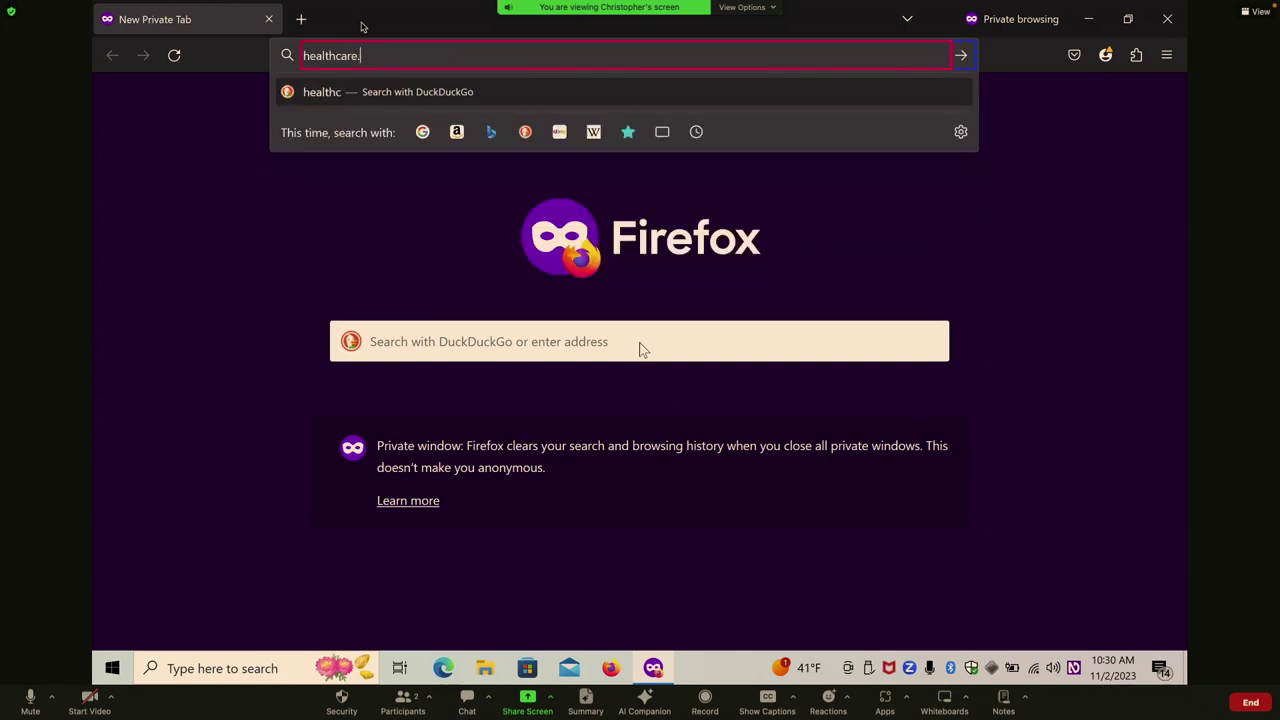
pyautogui.write('gov')
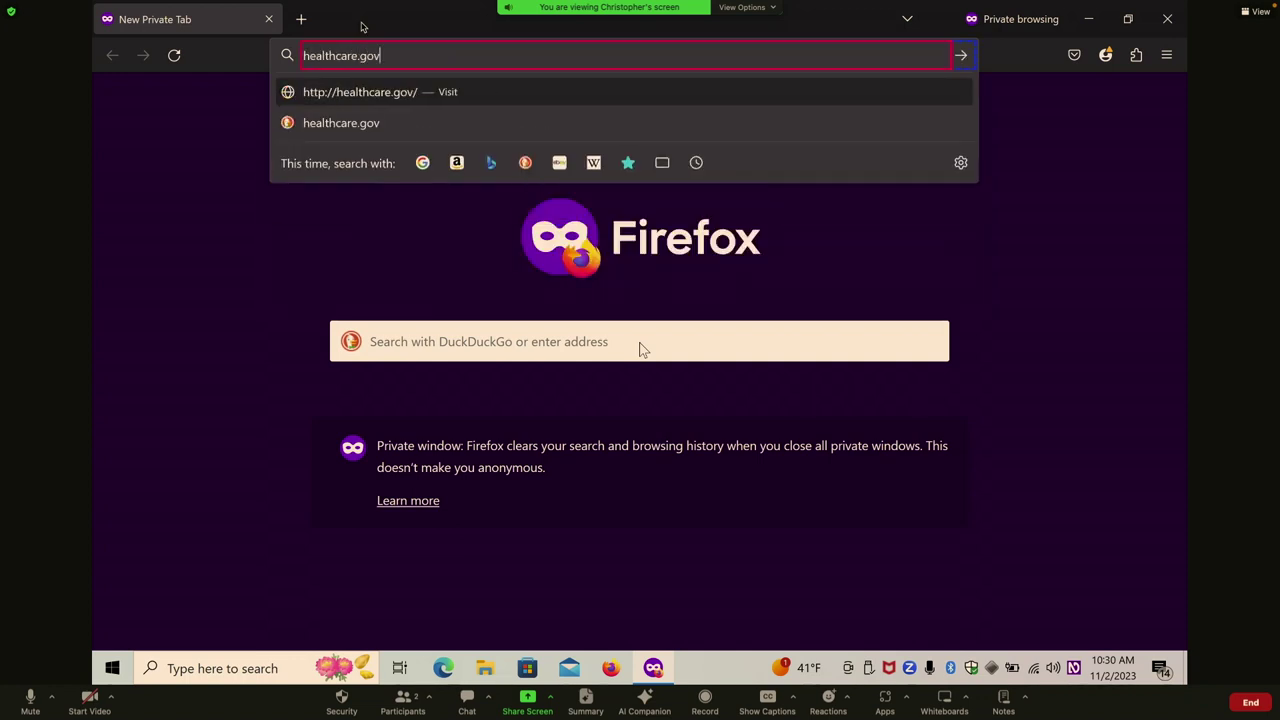
pyautogui.press('Return')
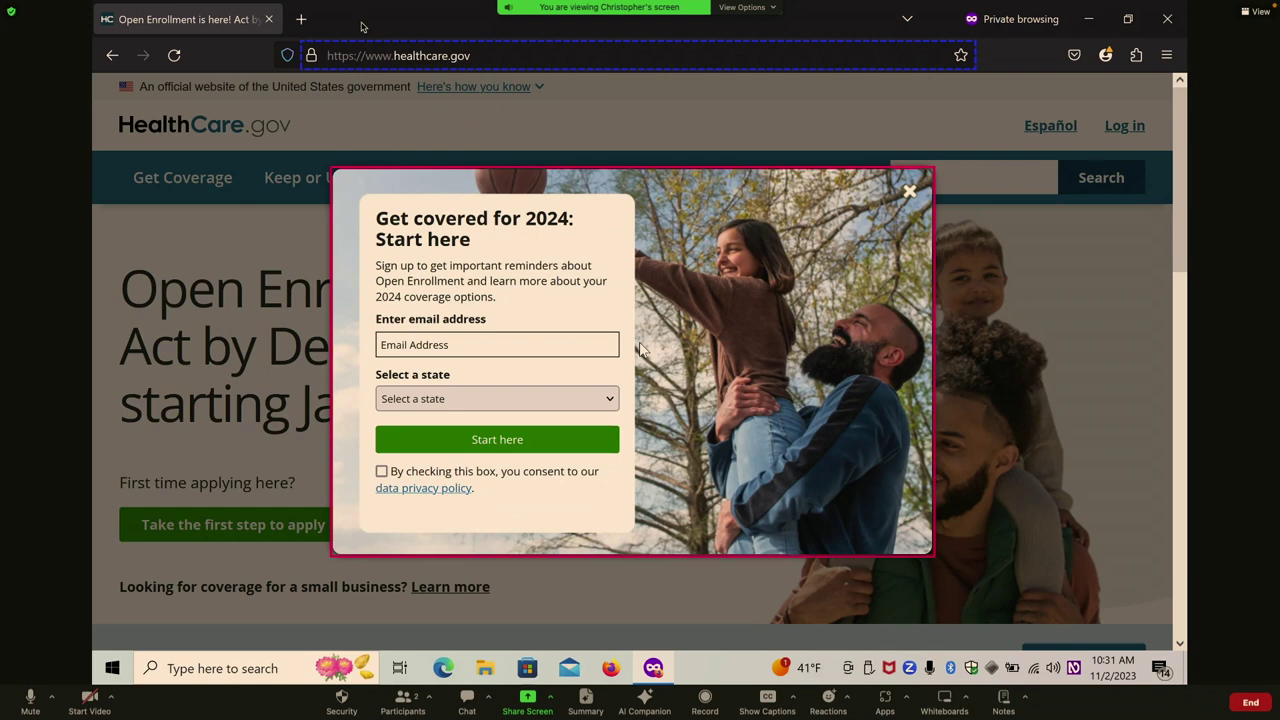
# - Move focus through the popup from its close X to the 'Get covered for 2024' heading
pyautogui.press('Tab')
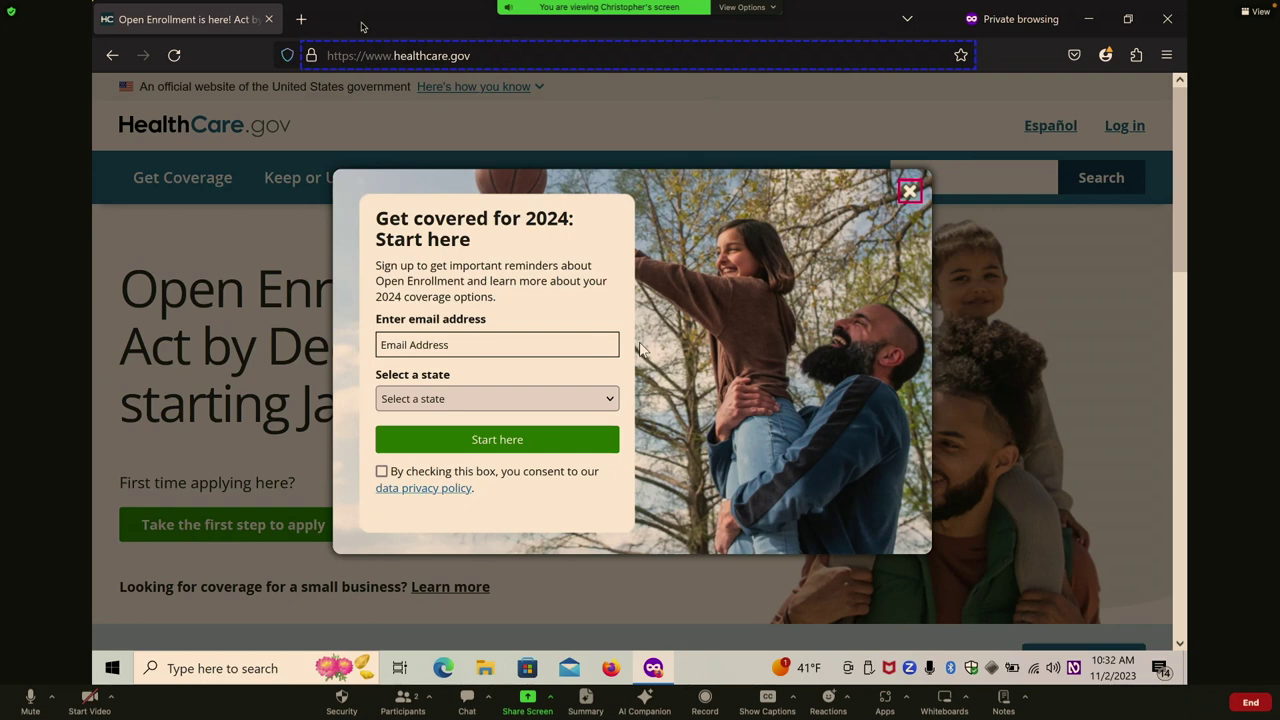
pyautogui.press('Tab')
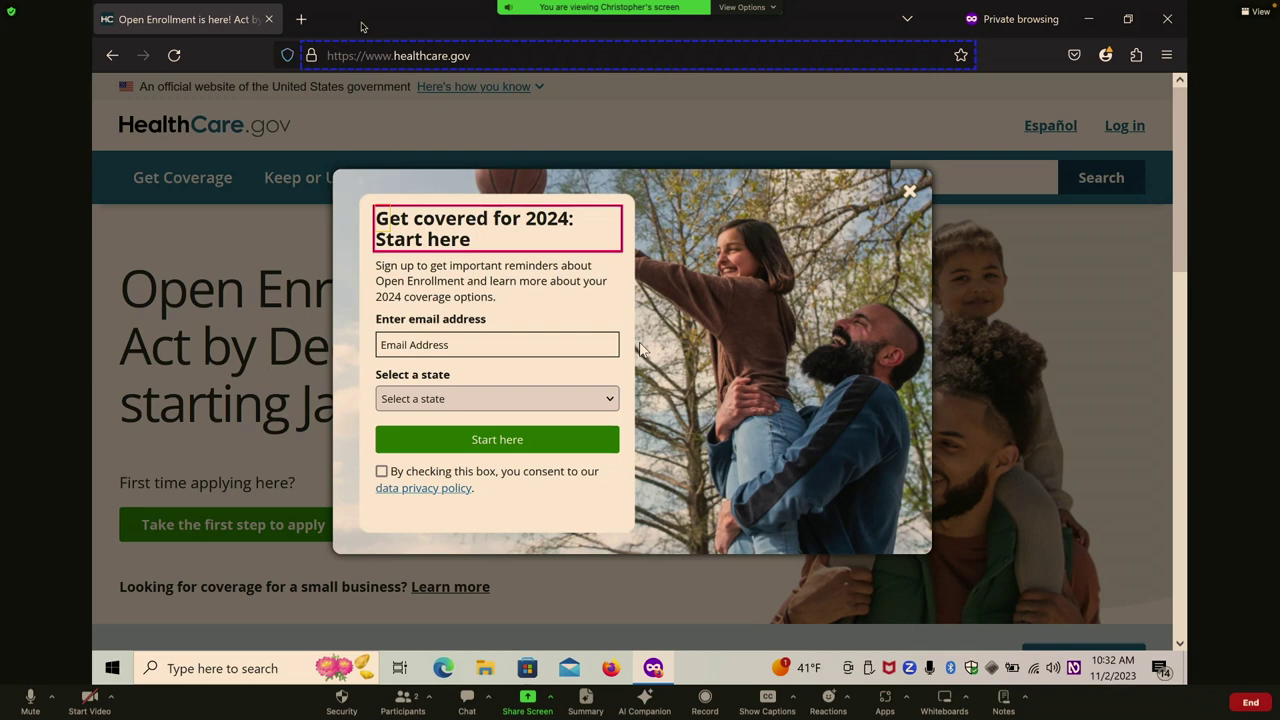
# - Read down the popup through the sign-up paragraph and email label to the Email Address field
pyautogui.press('Down')
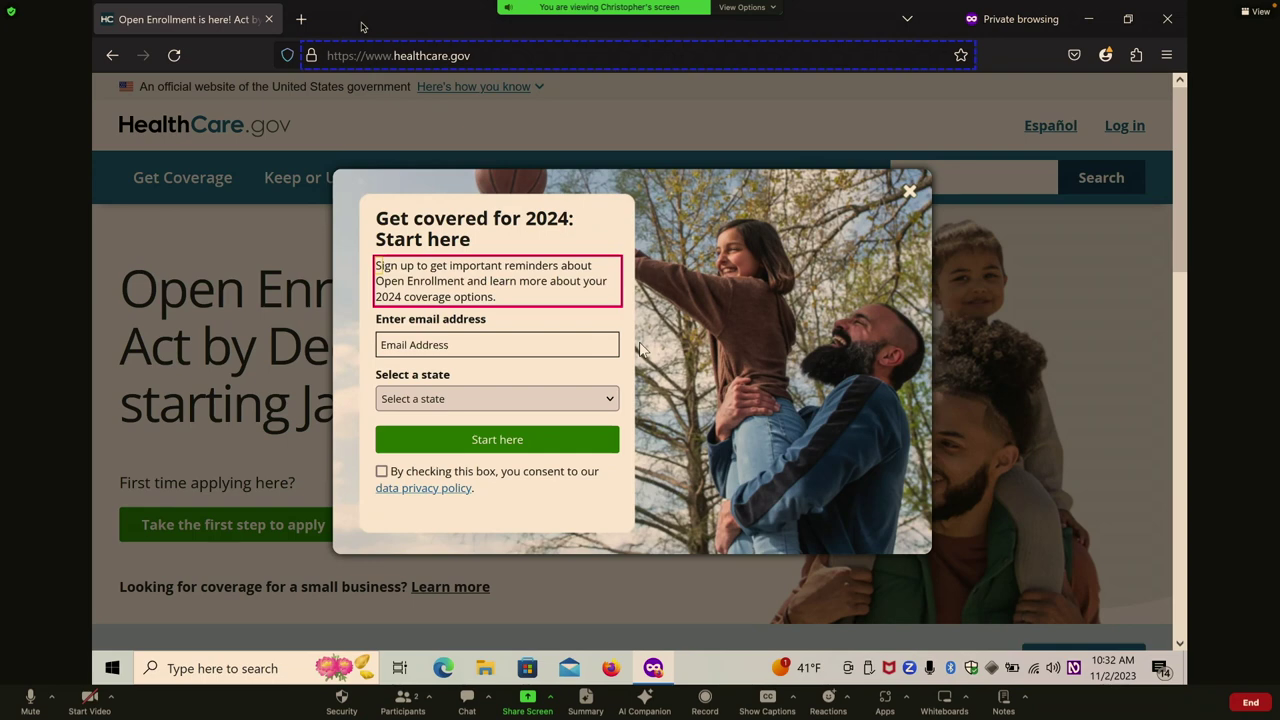
pyautogui.press('Down')
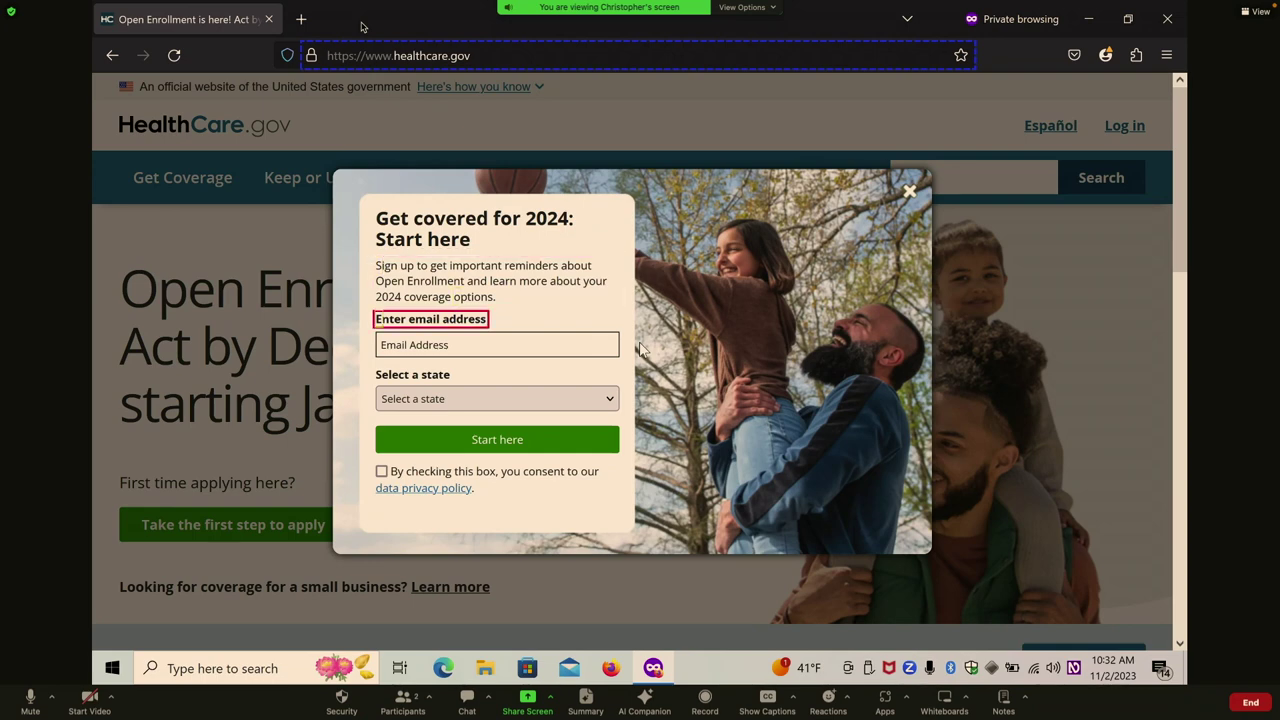
pyautogui.press('Down')
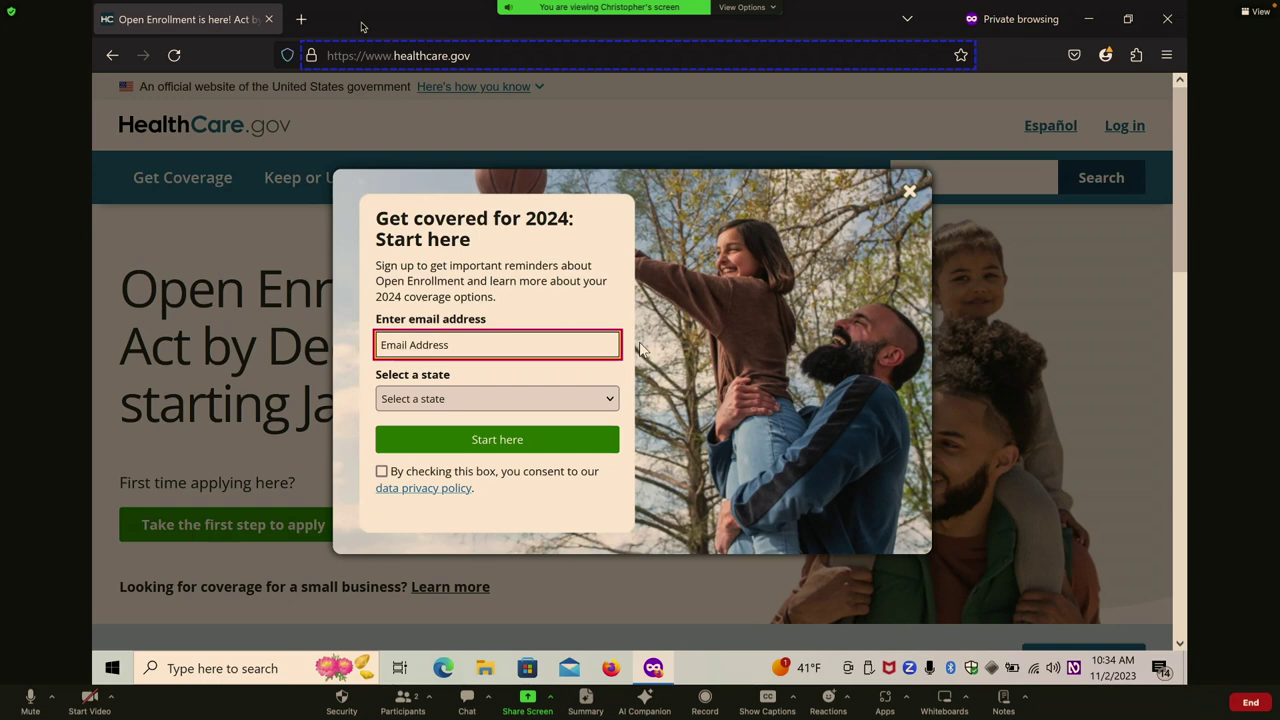
# - Move focus into the blank email address field, then back to the popup's dismiss option
pyautogui.press('Tab')
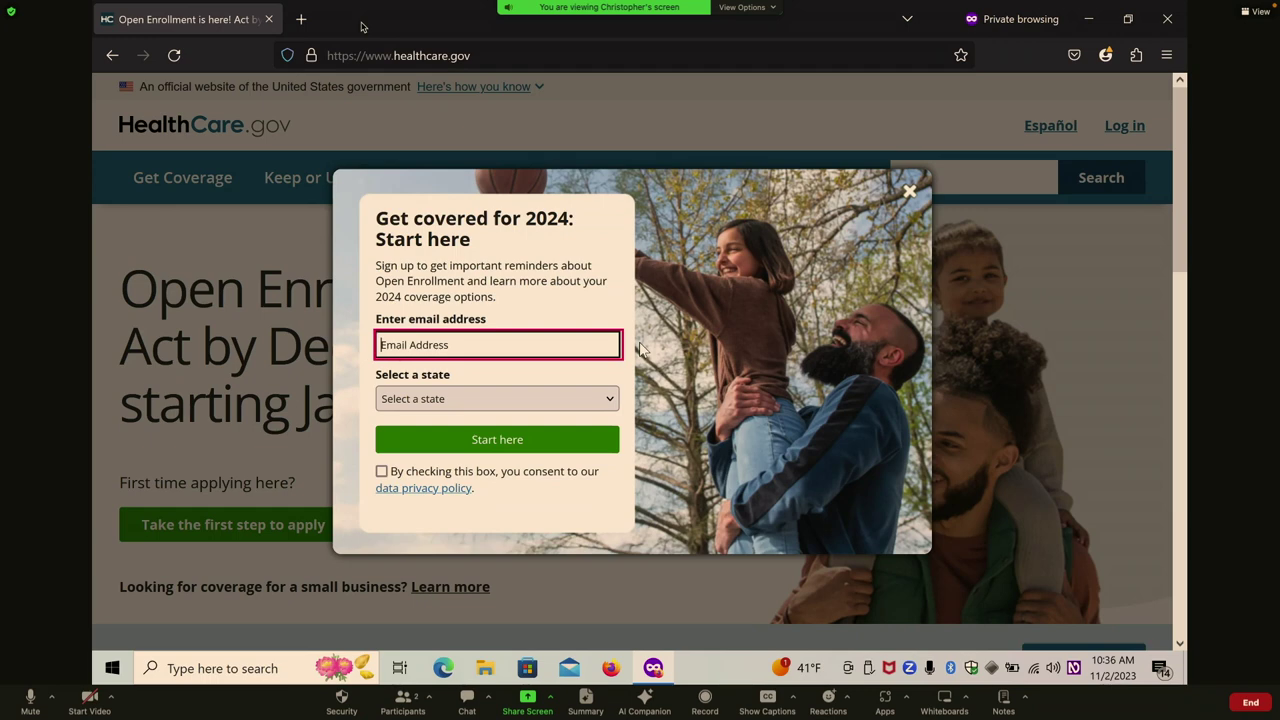
pyautogui.hotkey('shift', 'Tab')
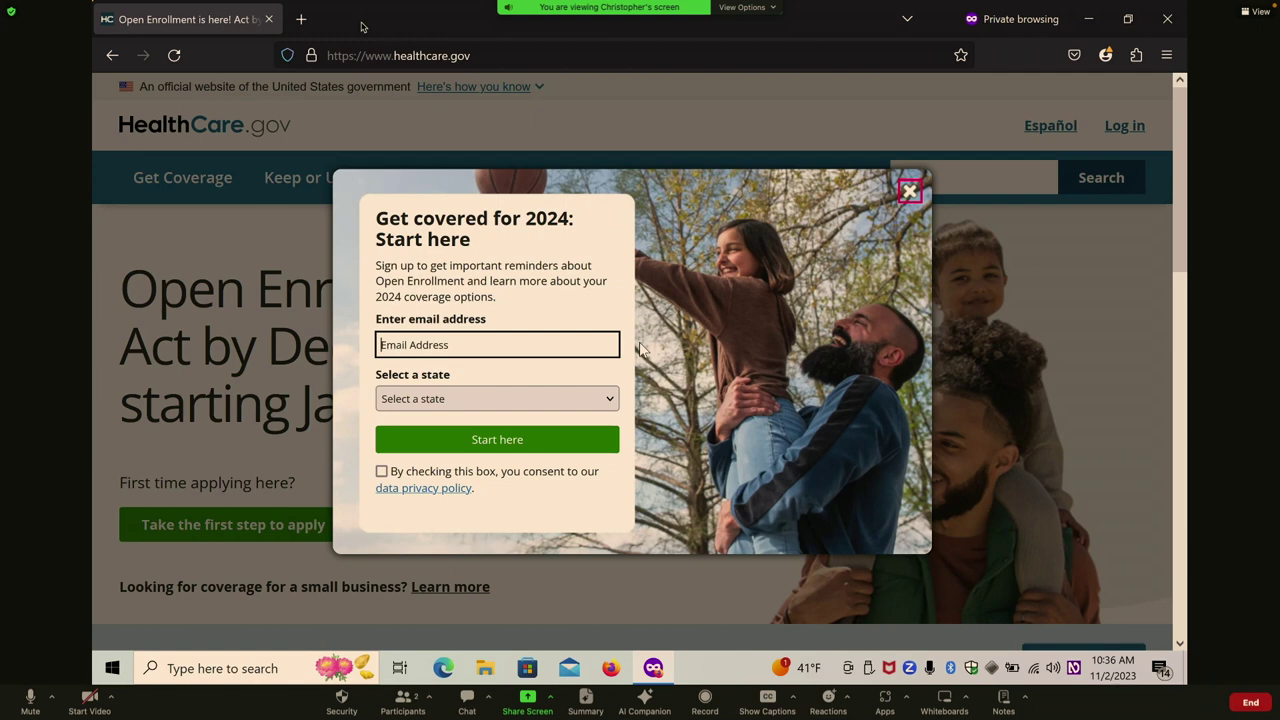
# - Dismiss the 'Get covered for 2024' popup and focus the official government website banner
pyautogui.click(642, 348)
pyautogui.press('Escape')
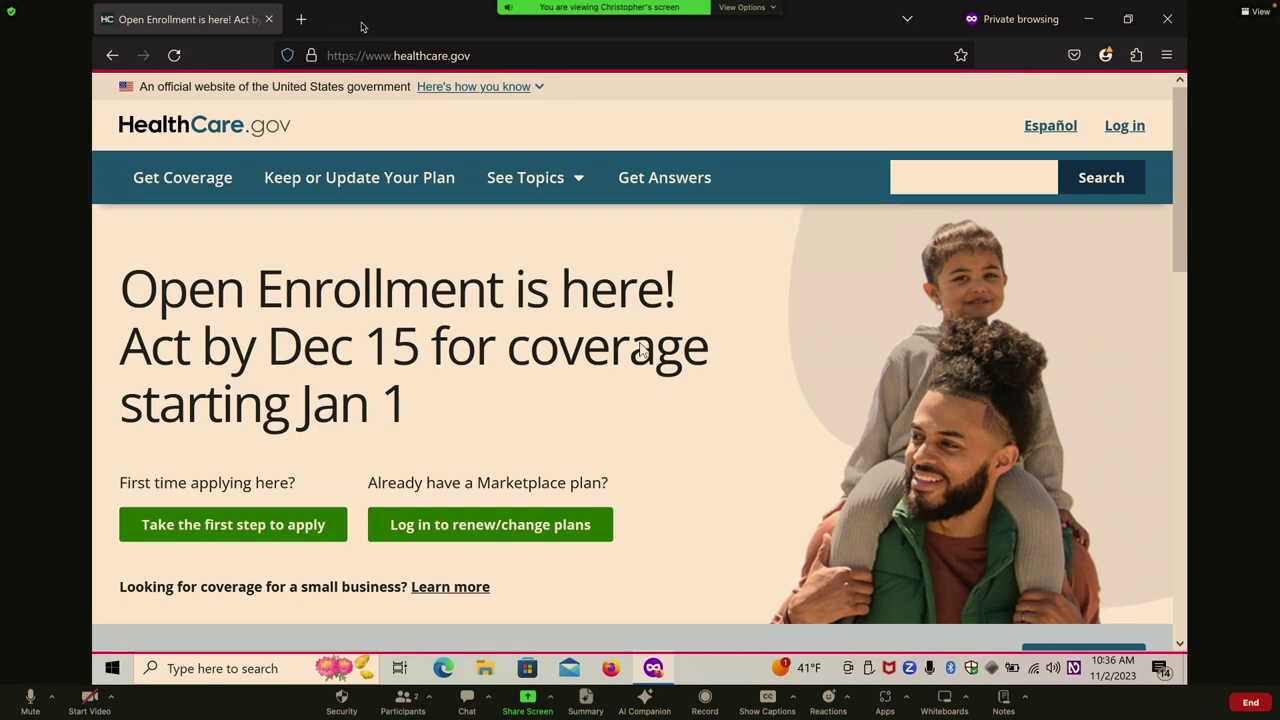
pyautogui.press('Tab')
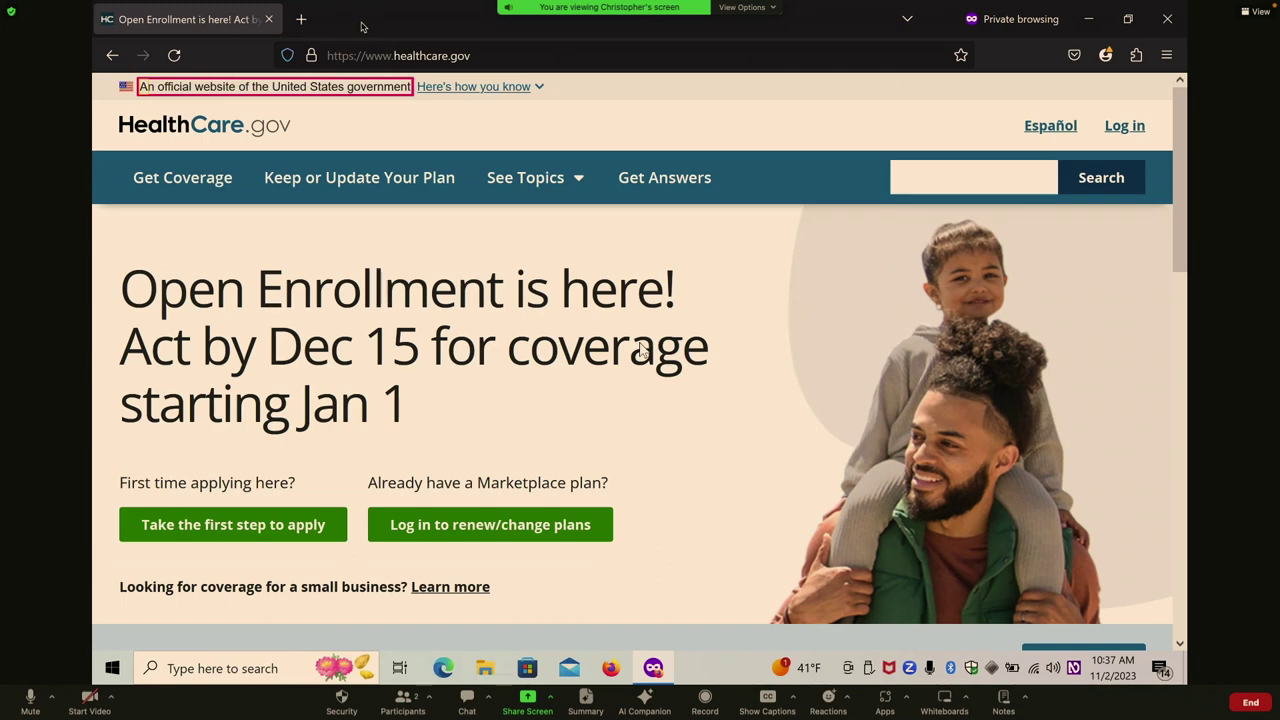
# - Move focus from the government banner text to its 'Here's how you know' link
pyautogui.press('Tab')
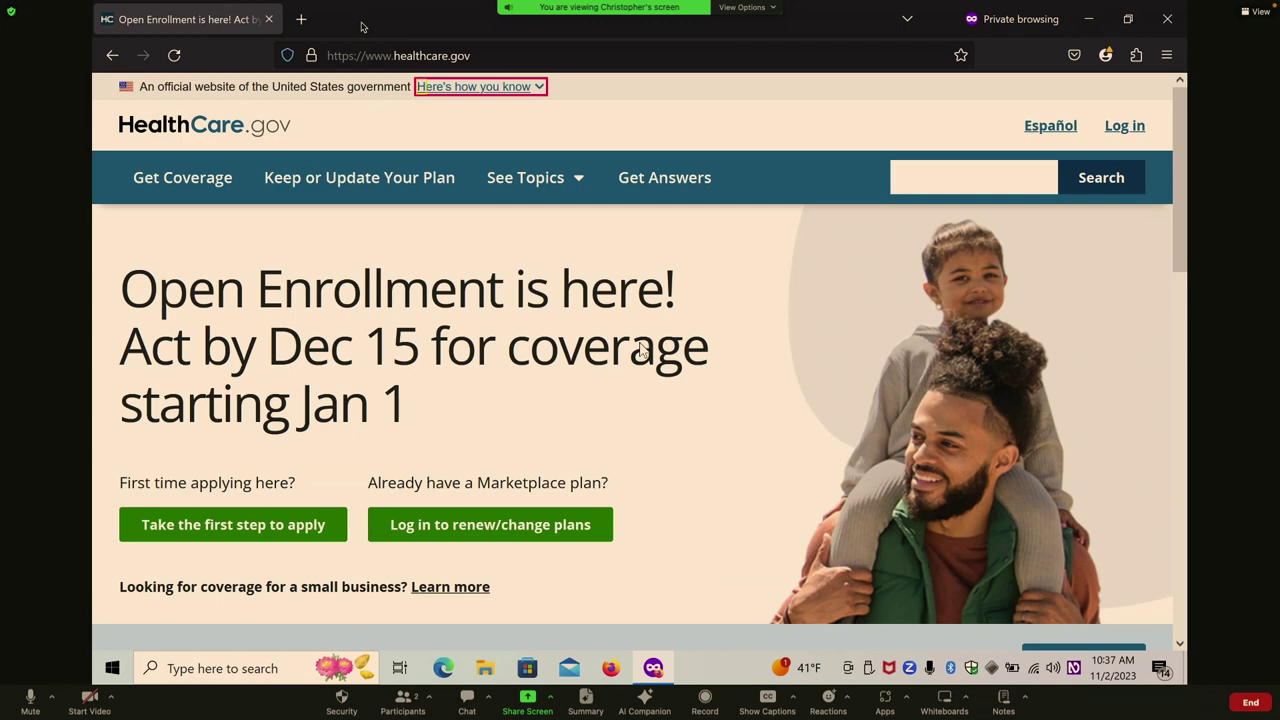
pyautogui.press('Return')
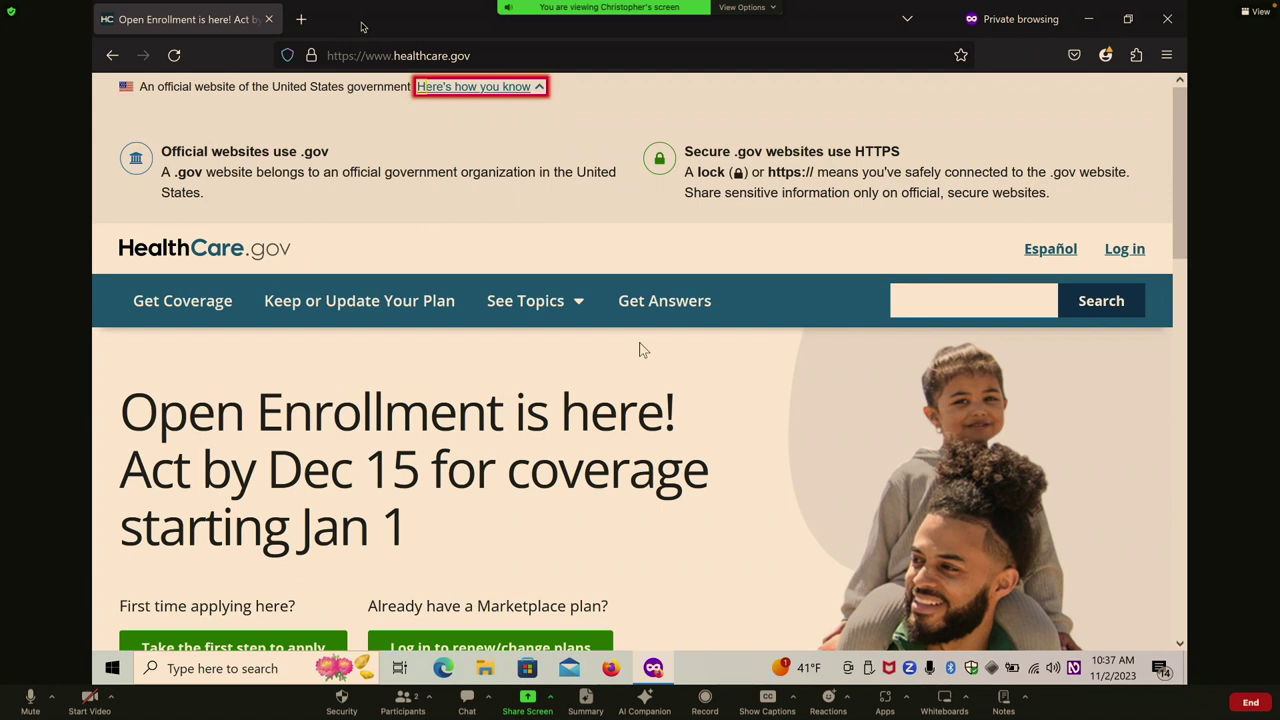
pyautogui.press('Down')
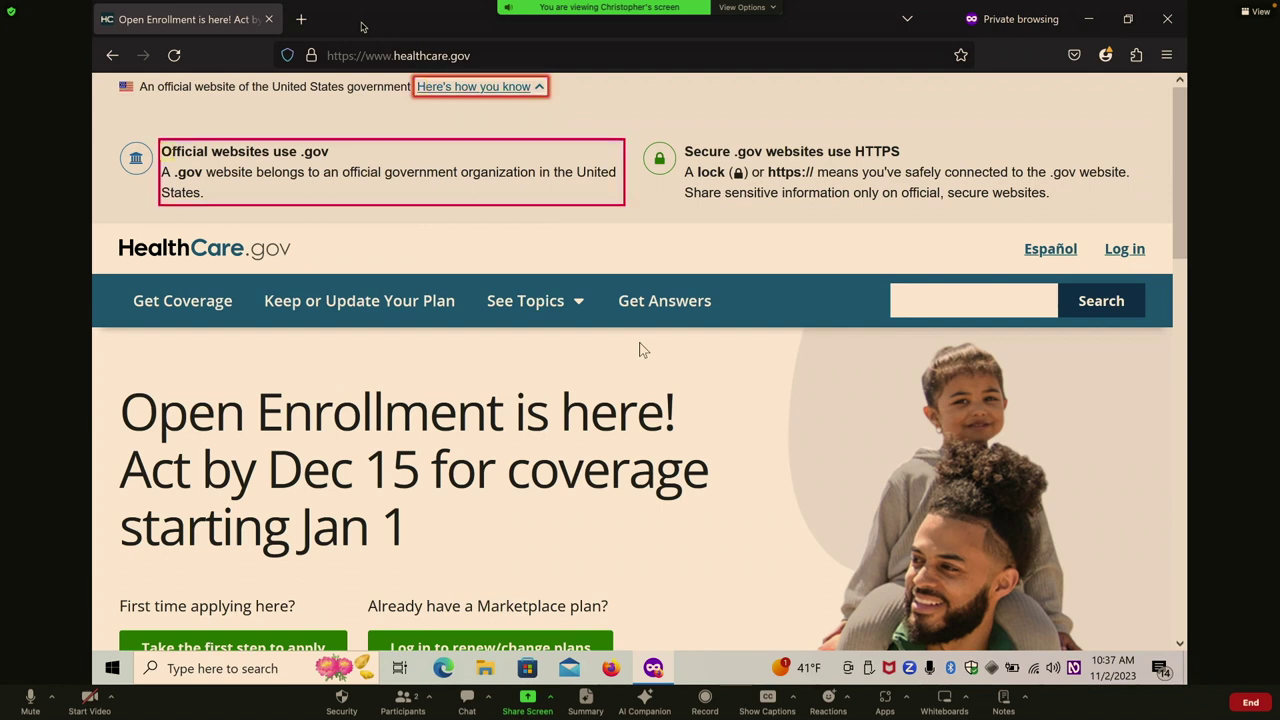
pyautogui.press('Down')
pyautogui.press('Down')
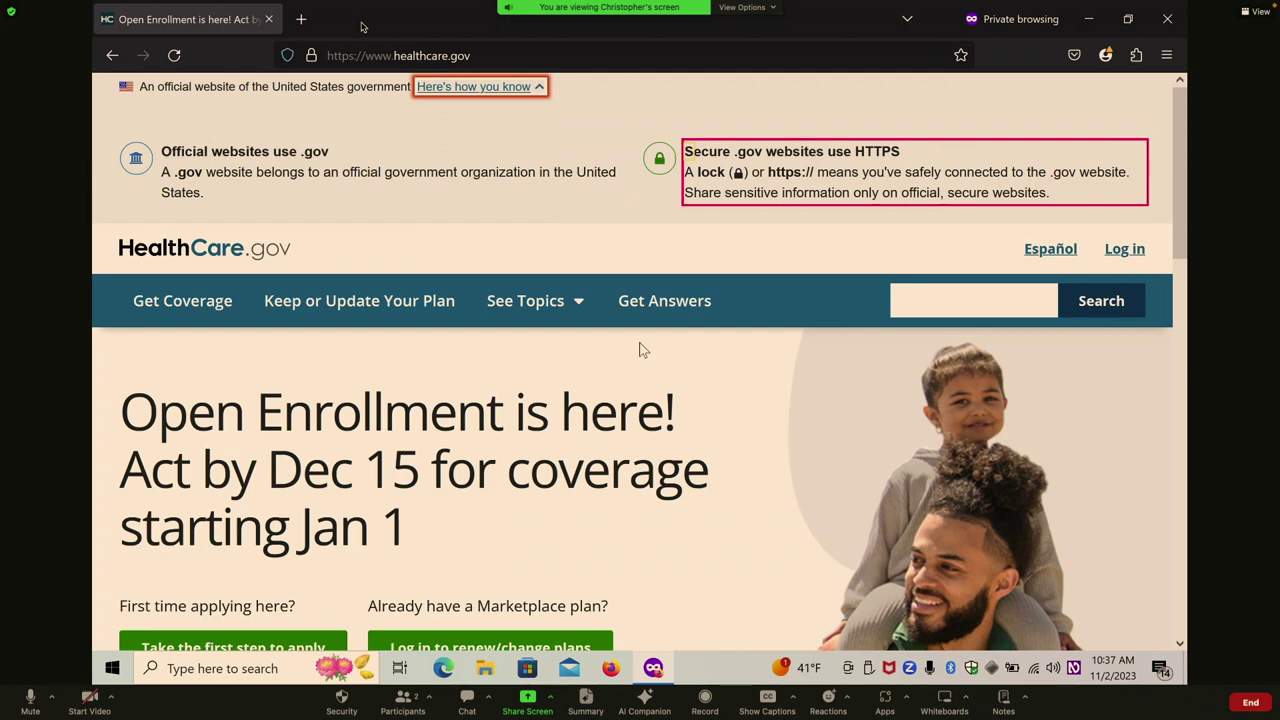
pyautogui.hotkey('shift', 'Tab')
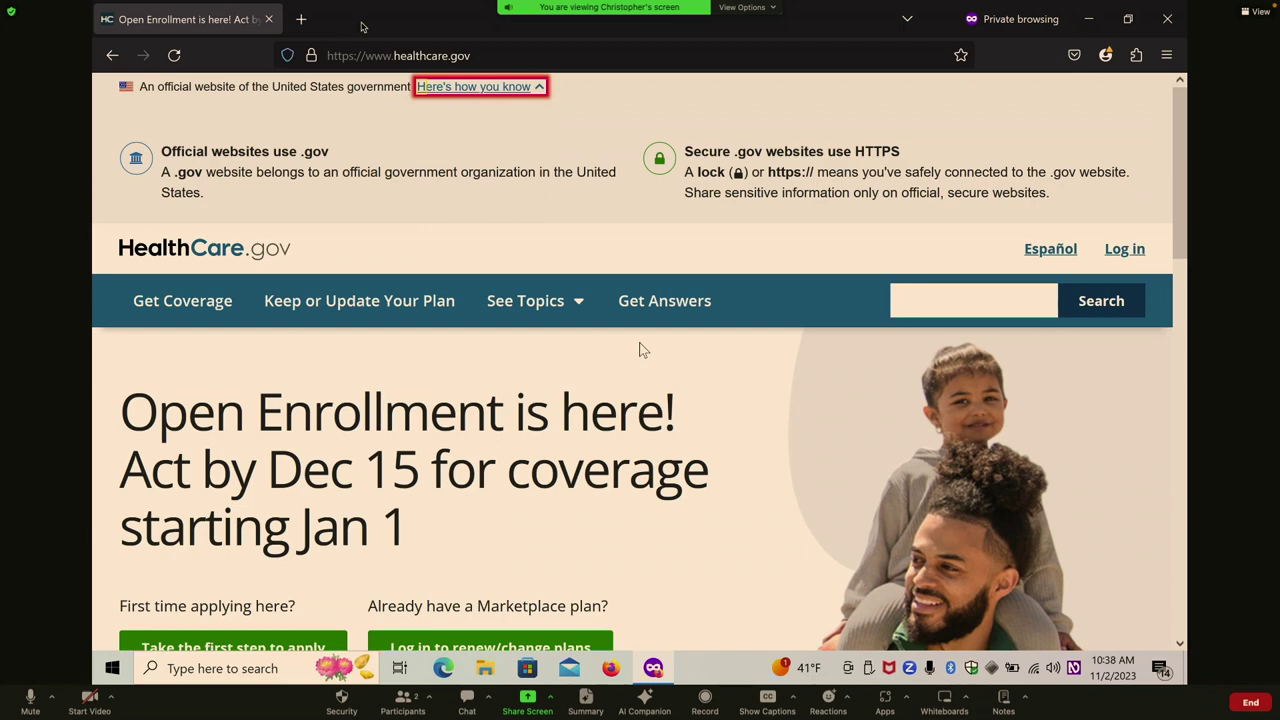
pyautogui.press('Return')
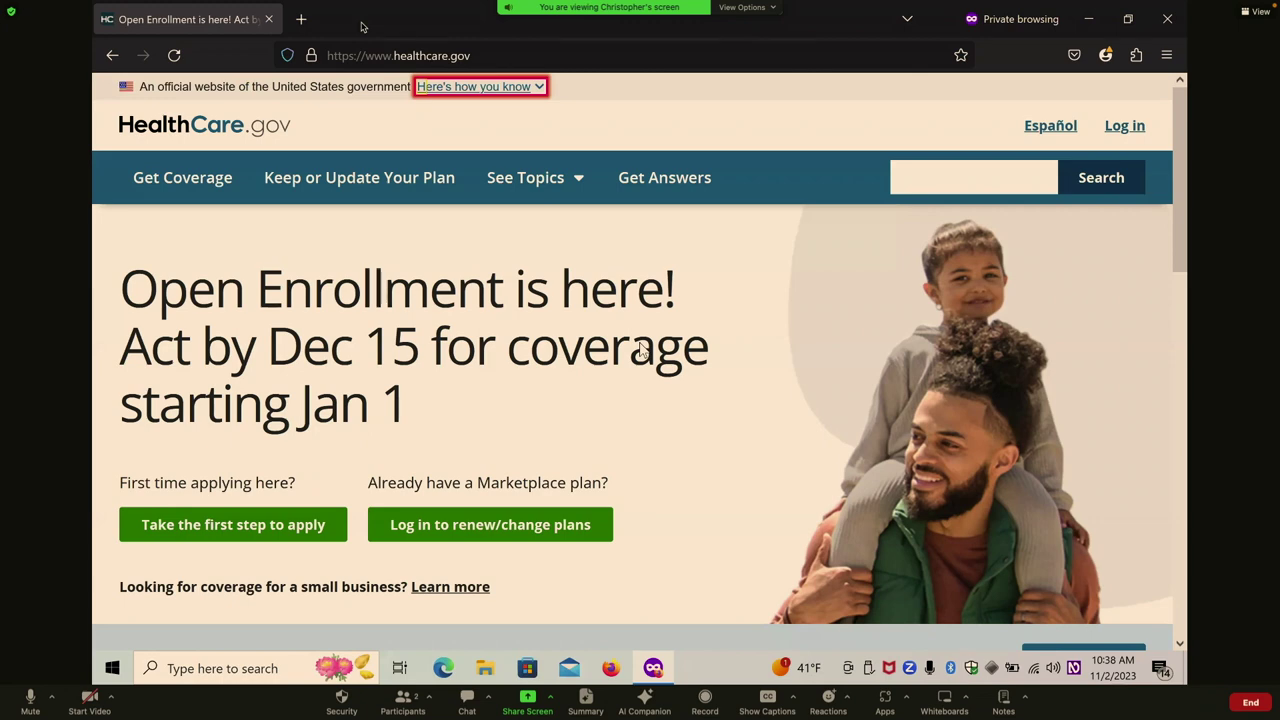
# - Move focus off the page content and through the HealthCare.gov logo to the Español link
pyautogui.hotkey('shift', 'Tab')
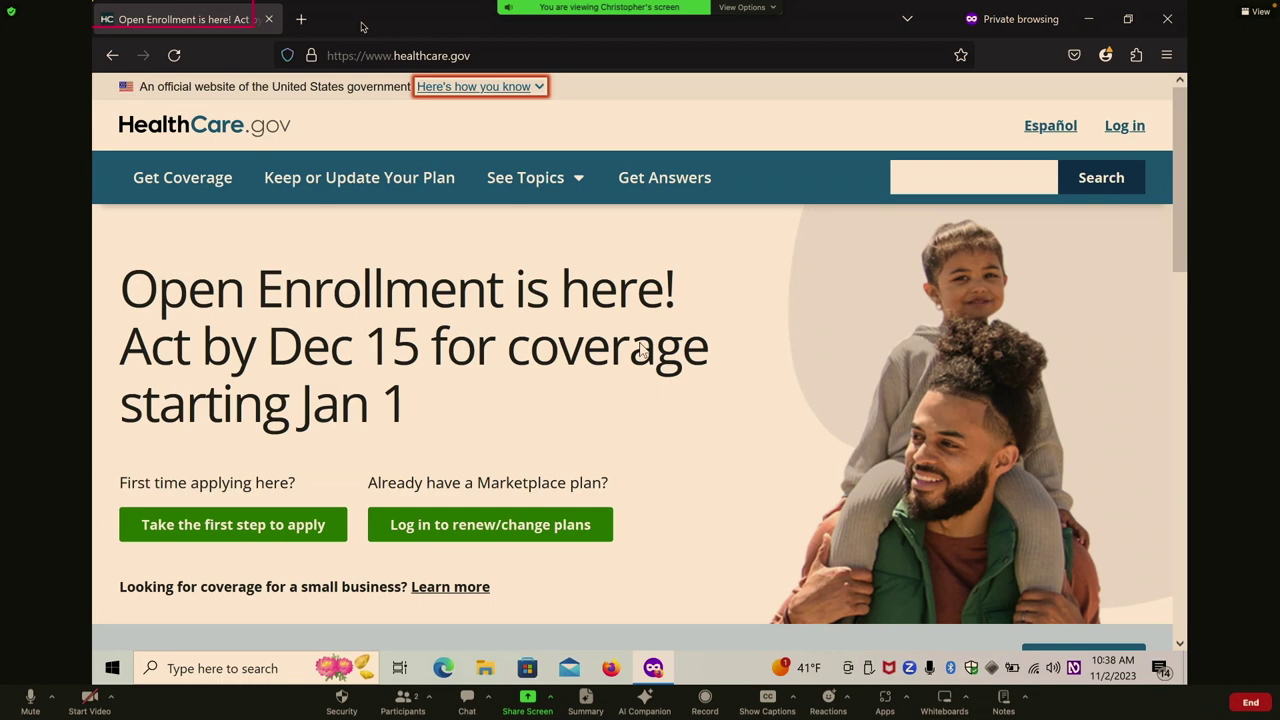
pyautogui.press('Tab')
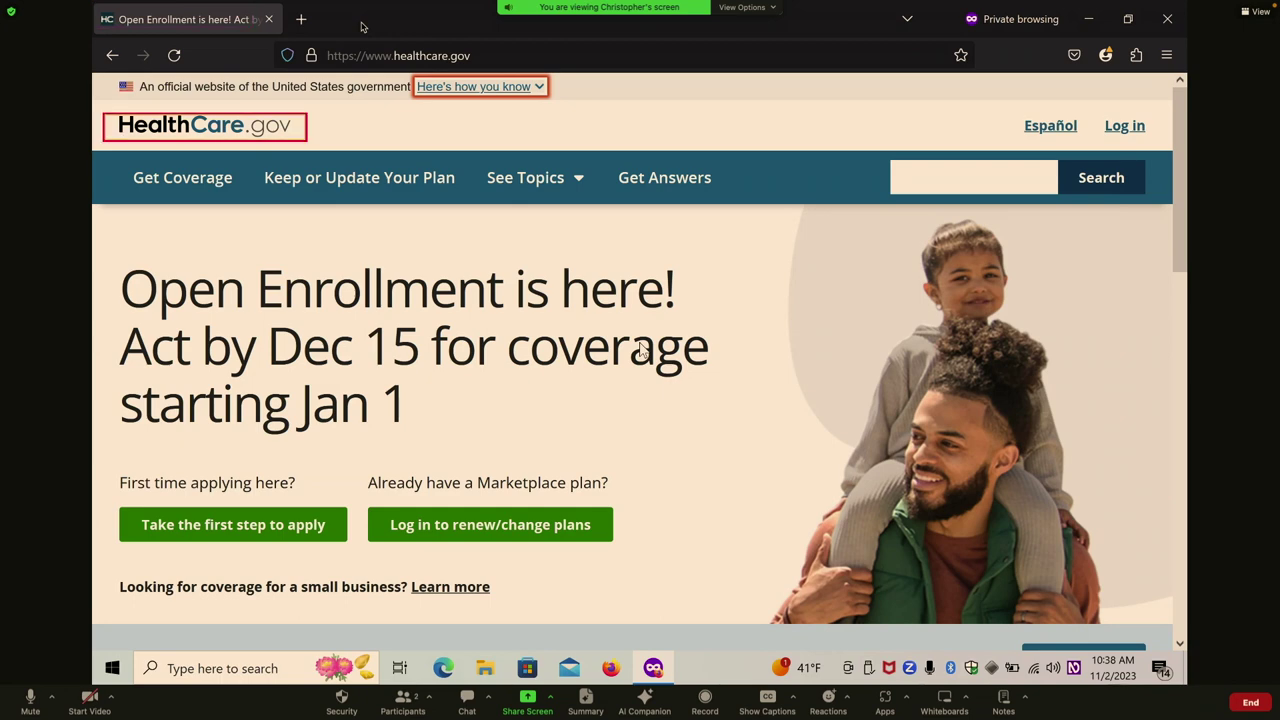
pyautogui.press('Tab')
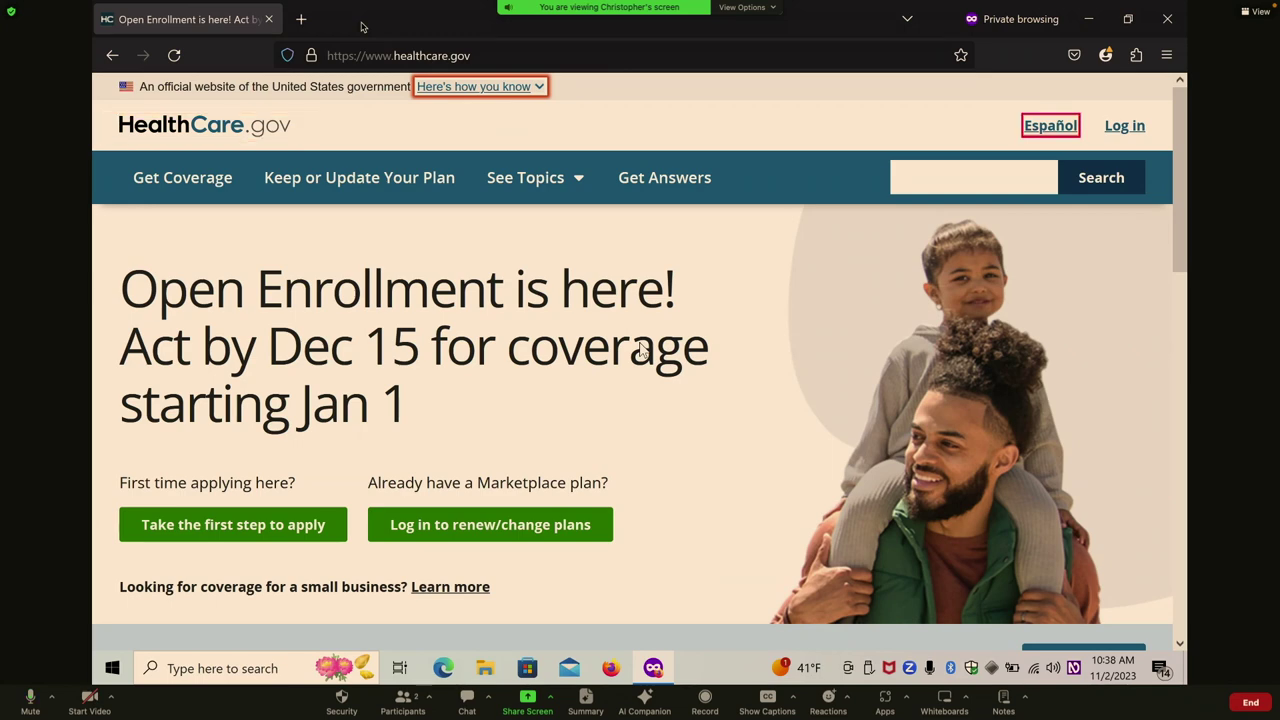
pyautogui.hotkey('shift', 'Tab')
pyautogui.press('Tab')
pyautogui.press('Tab')
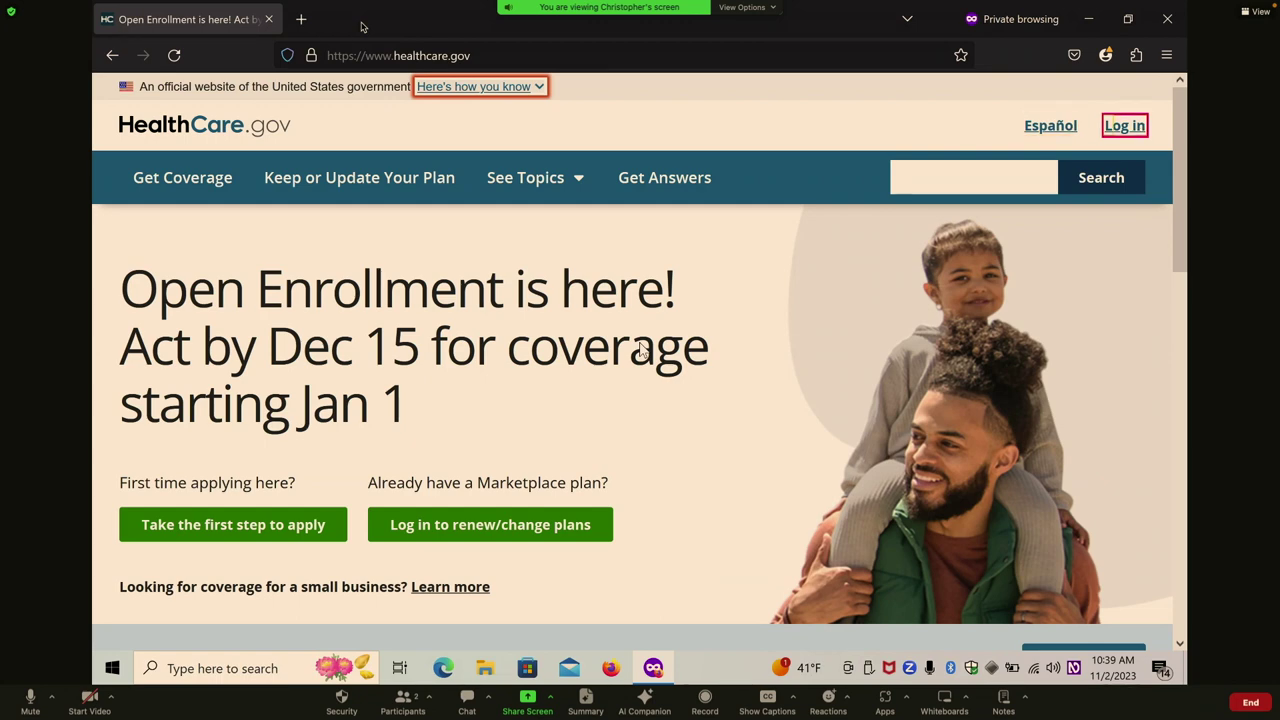
# - Move focus from Get Coverage past Keep or Update Your Plan onto the See Topics menu
pyautogui.press('Tab')
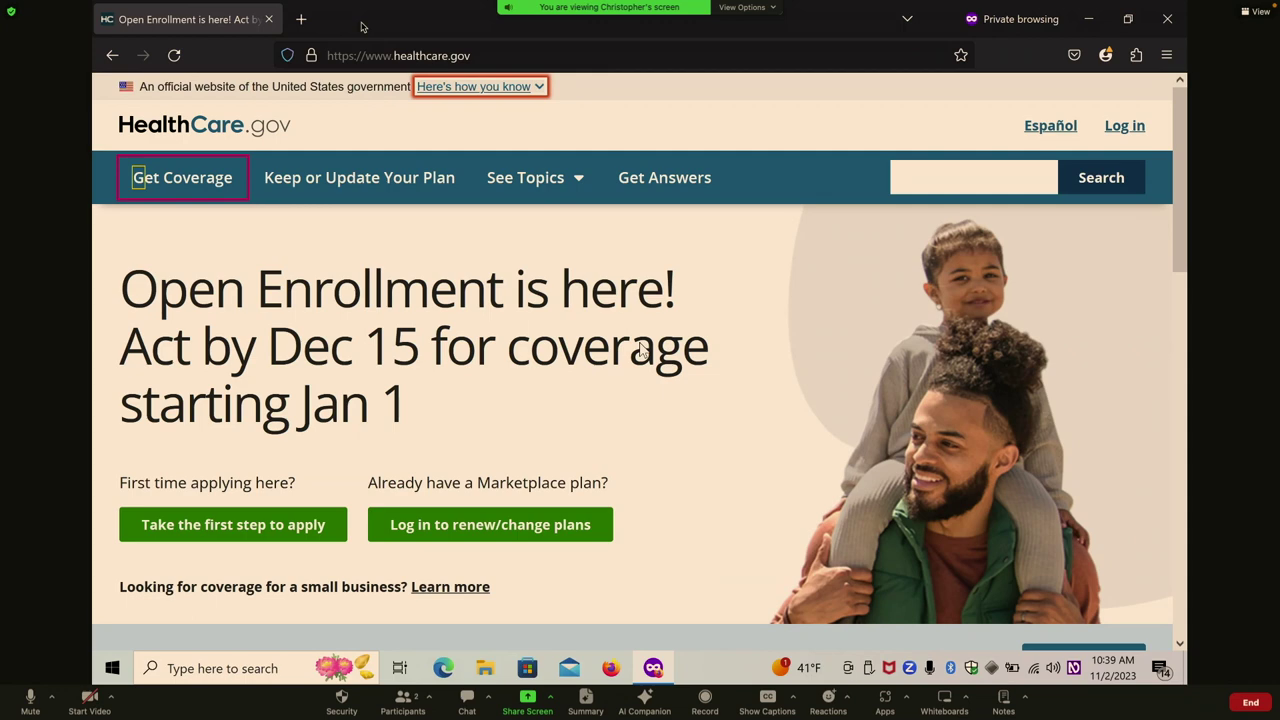
pyautogui.press('Tab')
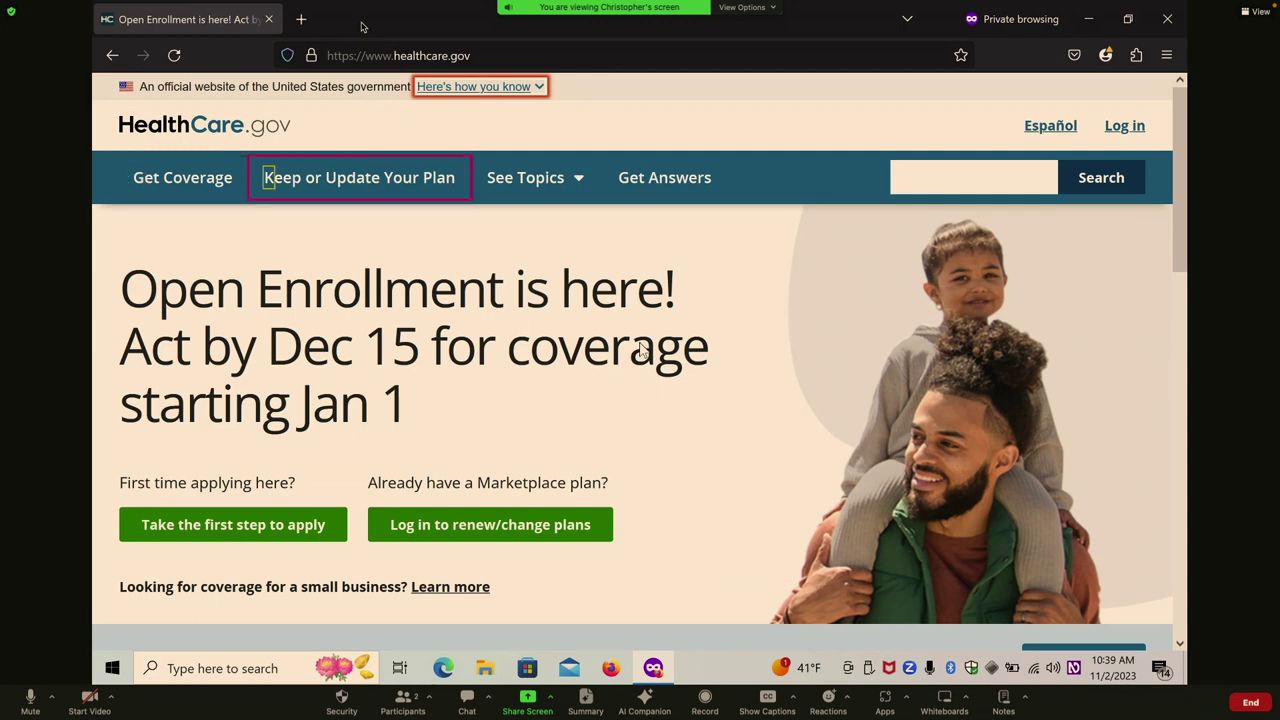
pyautogui.press('Tab')
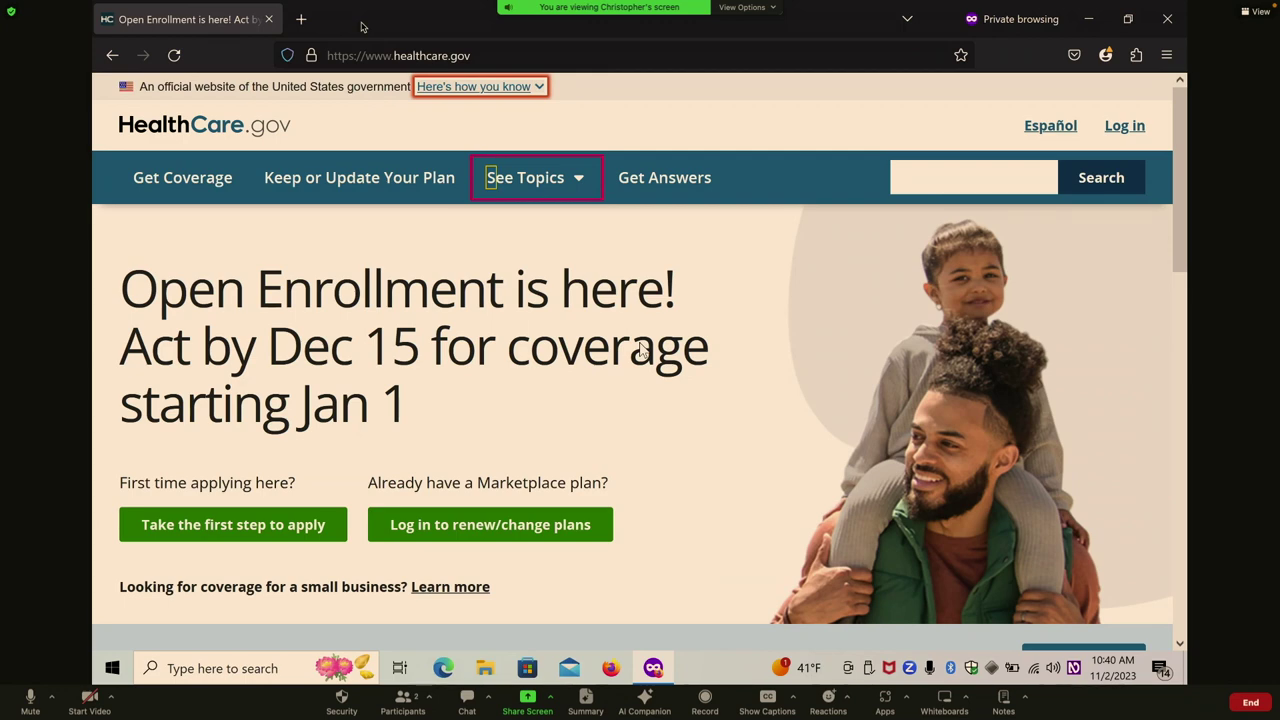
# - Advance focus past Get Answers to the 'Take the first step to apply' button
pyautogui.press('Tab')
pyautogui.press('Tab')
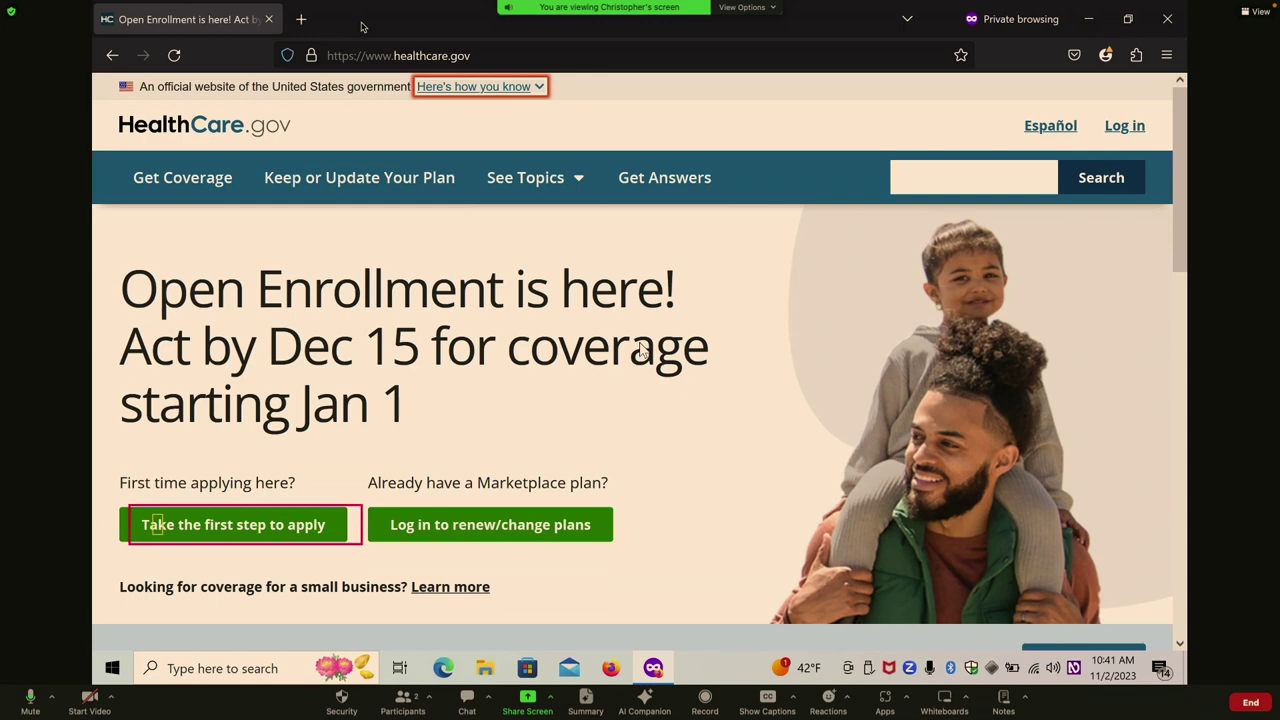
pyautogui.press('XF86AudioRaiseVolume')
# - Step focus back through site search and the official-website link, then expand See Topics
pyautogui.hotkey('shift', 'Tab')
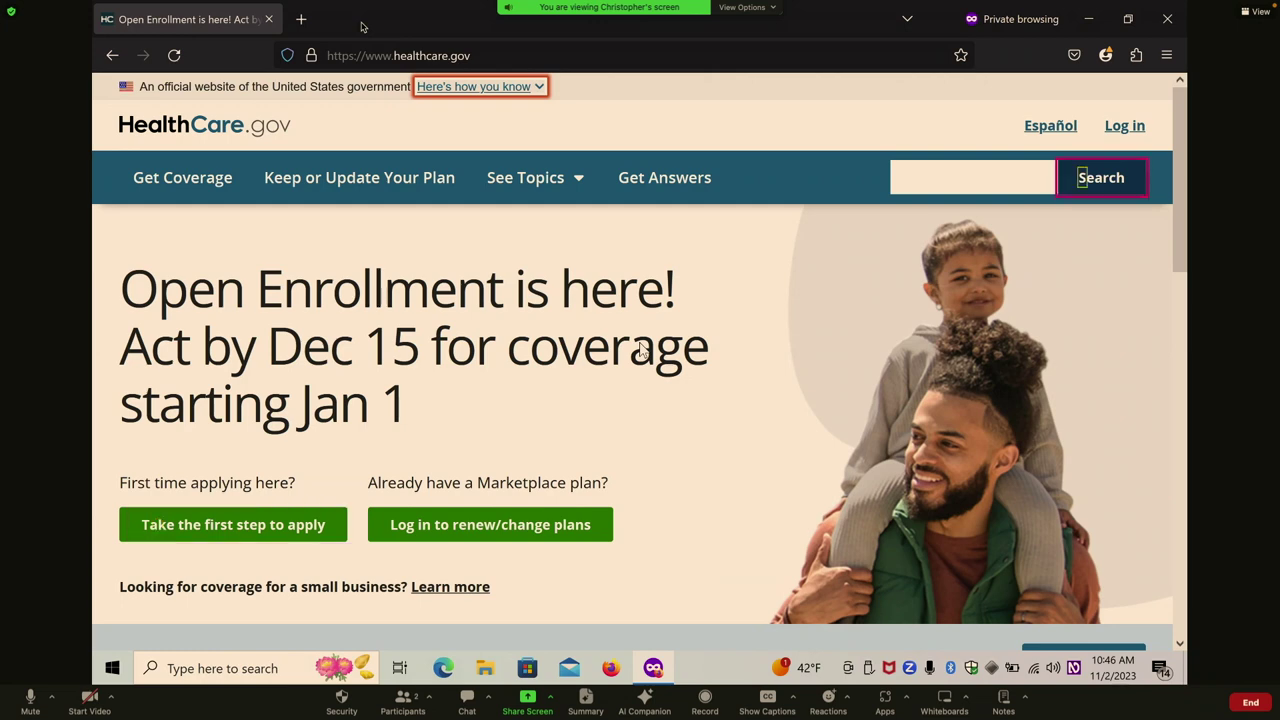
pyautogui.hotkey('shift', 'Tab')
pyautogui.hotkey('shift', 'Tab')
pyautogui.hotkey('shift', 'Tab')
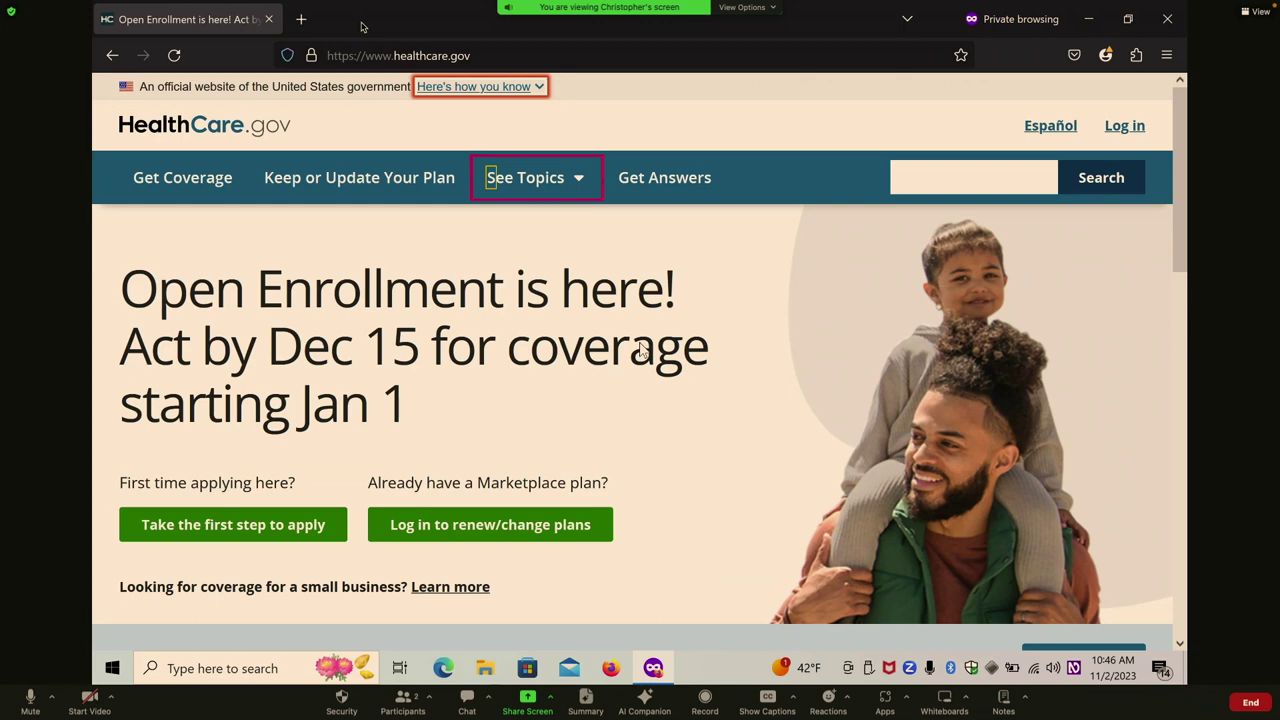
pyautogui.hotkey('shift', 'Tab')
pyautogui.hotkey('shift', 'Tab')
pyautogui.hotkey('shift', 'Tab')
pyautogui.hotkey('shift', 'Tab')
pyautogui.hotkey('shift', 'Tab')
pyautogui.hotkey('shift', 'Tab')
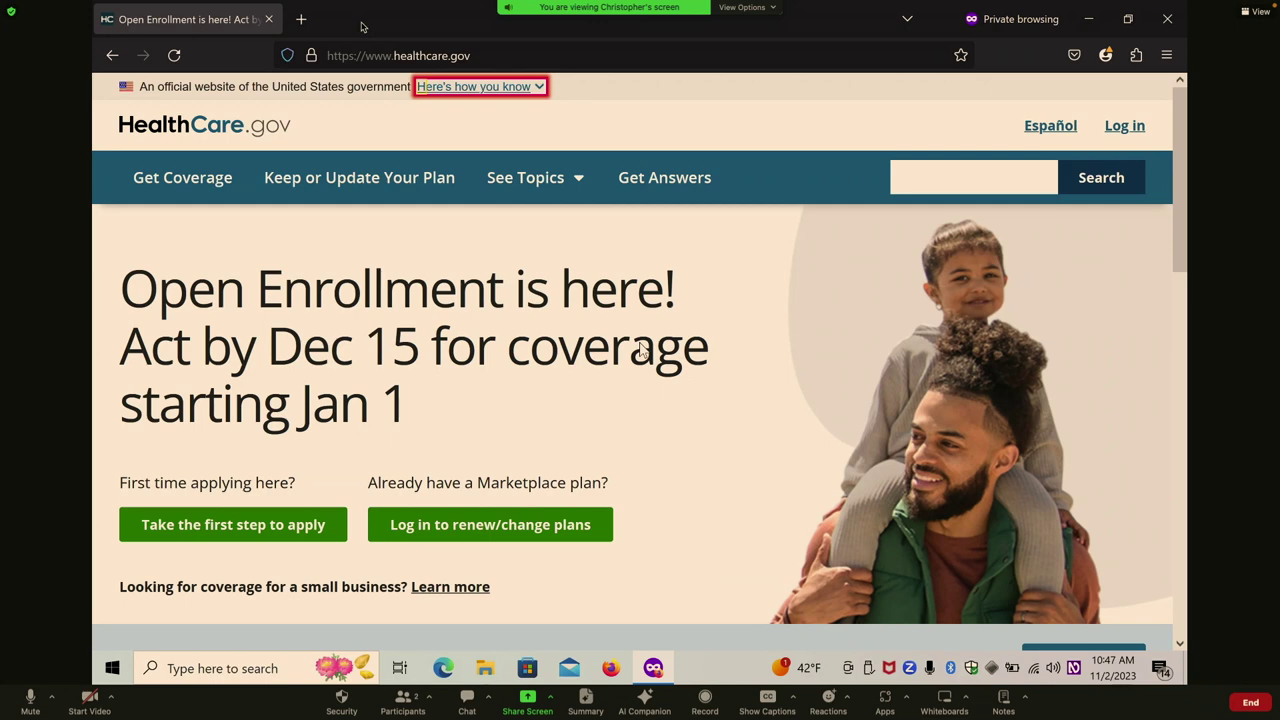
pyautogui.press('Tab')
pyautogui.press('Tab')
pyautogui.press('Tab')
pyautogui.press('Tab')
pyautogui.press('Tab')
pyautogui.press('Tab')
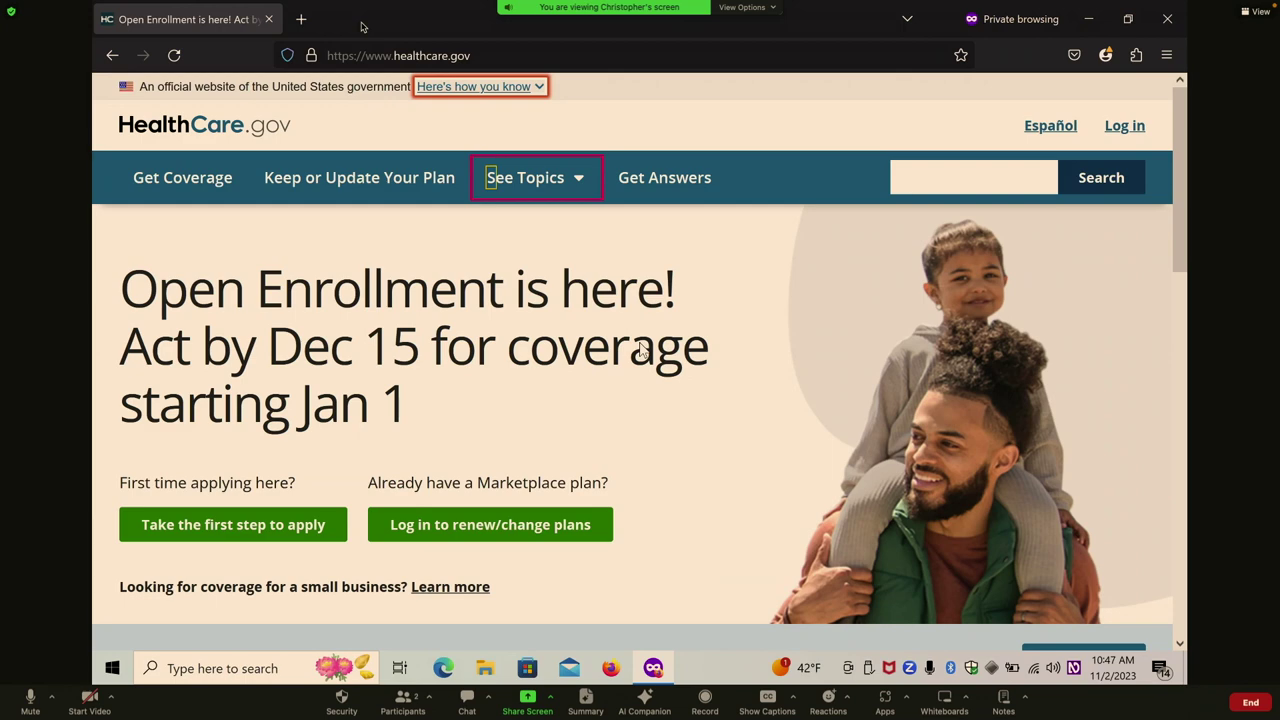
pyautogui.press('Return')
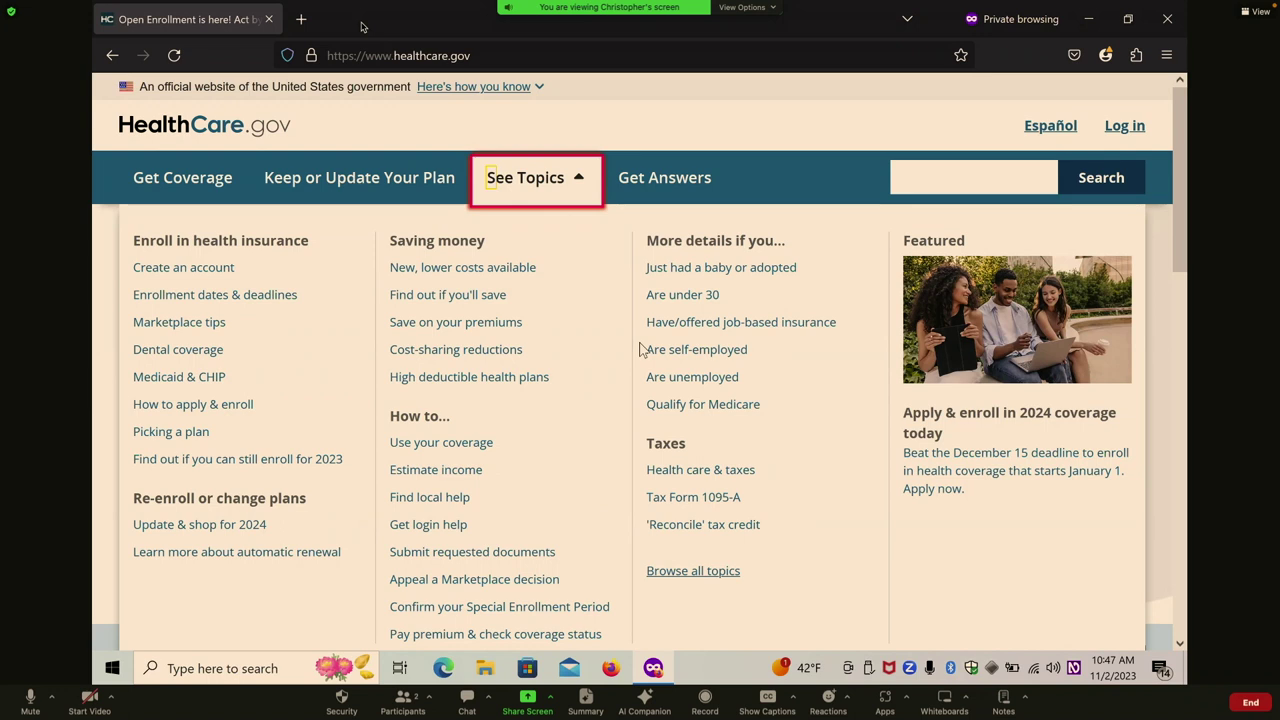
# - Browse the Enroll in health insurance topics and Create an account link, then close the topics menu
pyautogui.press('Tab')
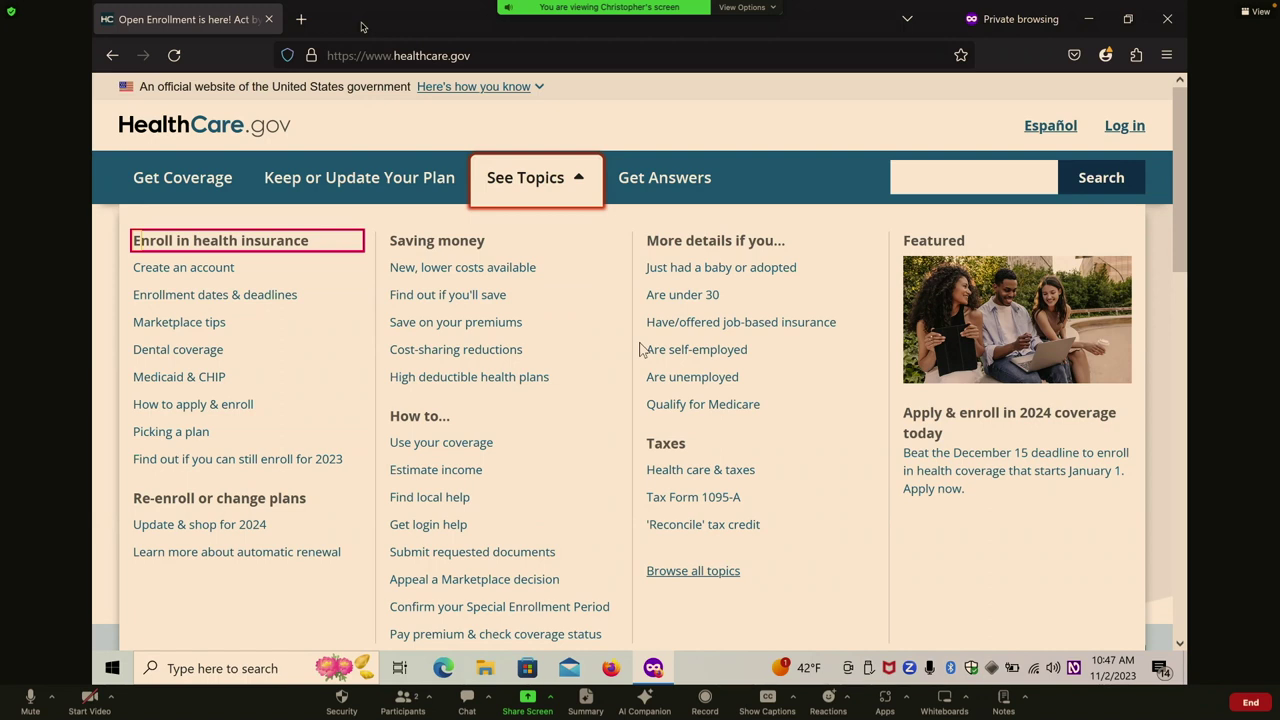
pyautogui.press('Tab')
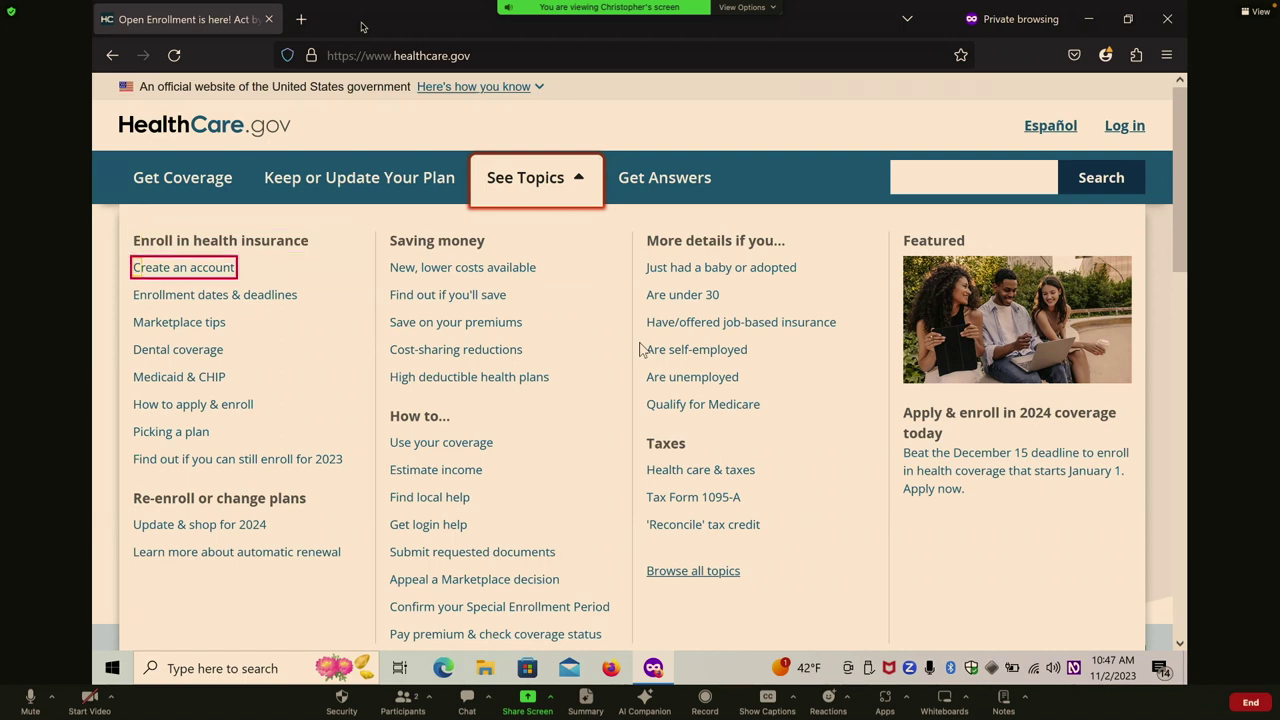
pyautogui.hotkey('shift', 'Tab')
pyautogui.hotkey('shift', 'Tab')
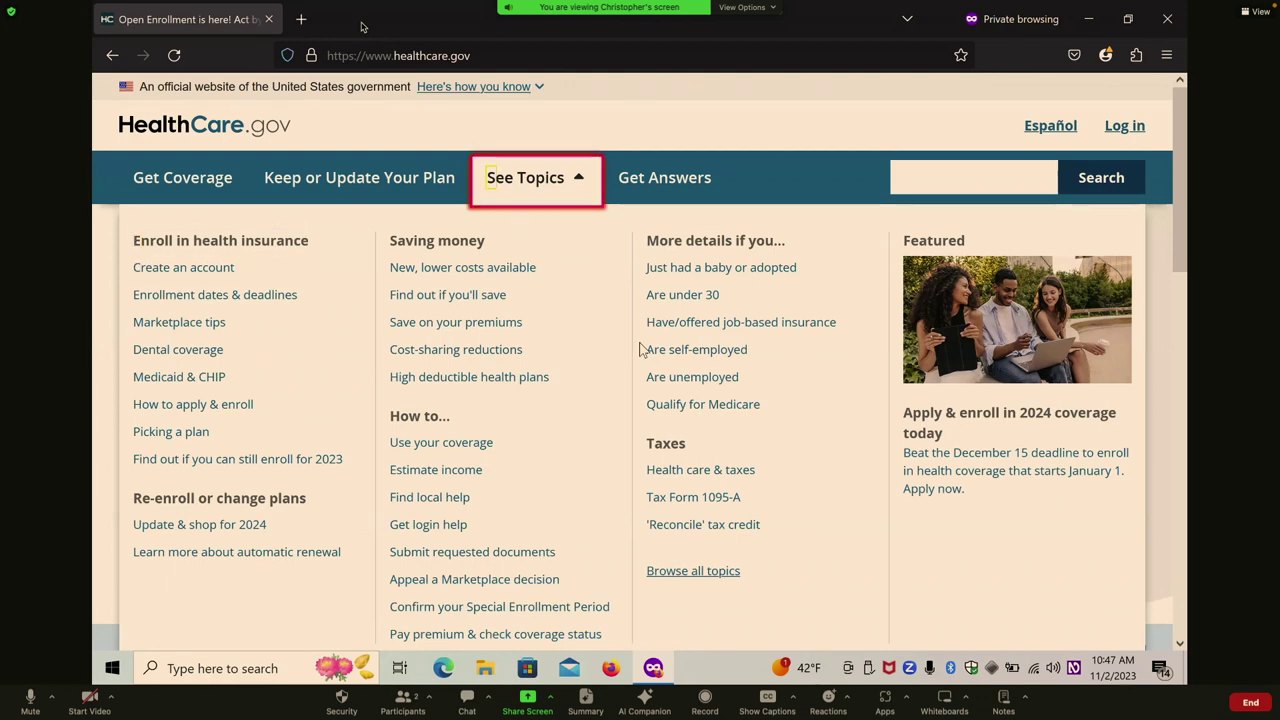
pyautogui.press('Return')
# - Pass Get Answers and site search, reopen See Topics, then clear the Firefox address bar
pyautogui.press('Tab')
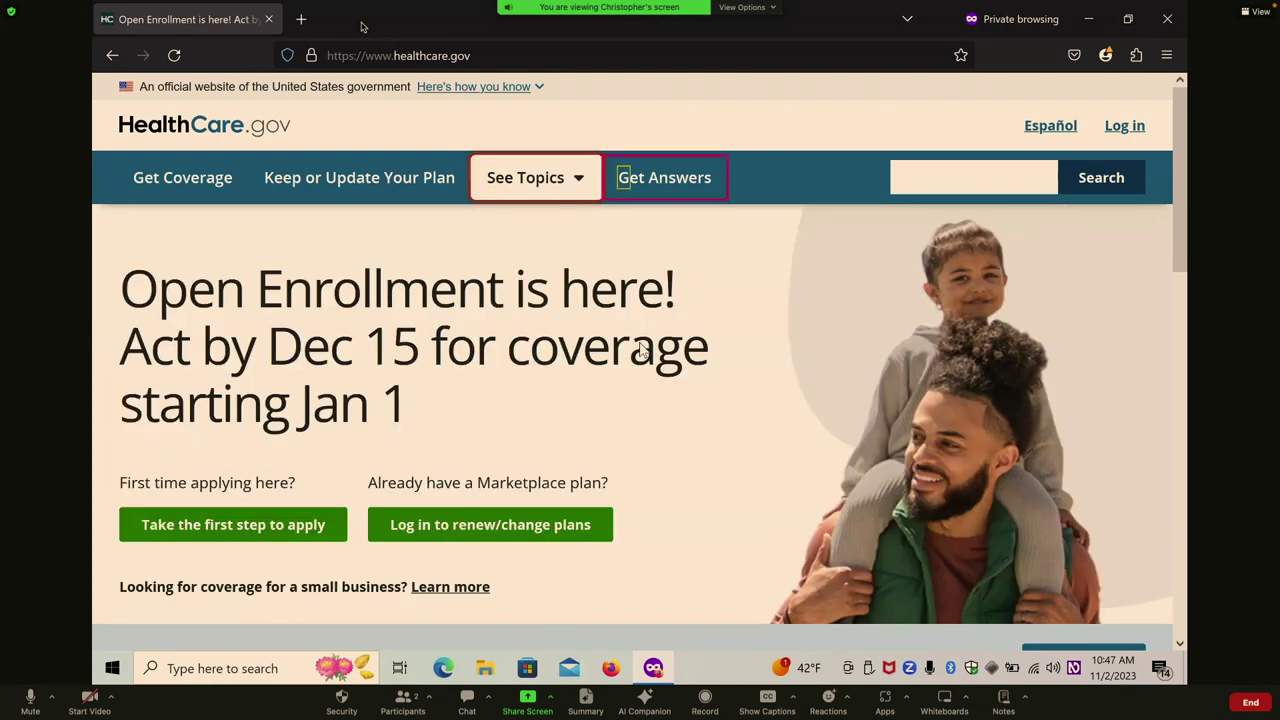
pyautogui.press('Tab')
pyautogui.hotkey('shift', 'Tab')
pyautogui.hotkey('shift', 'Tab')
pyautogui.press('Return')
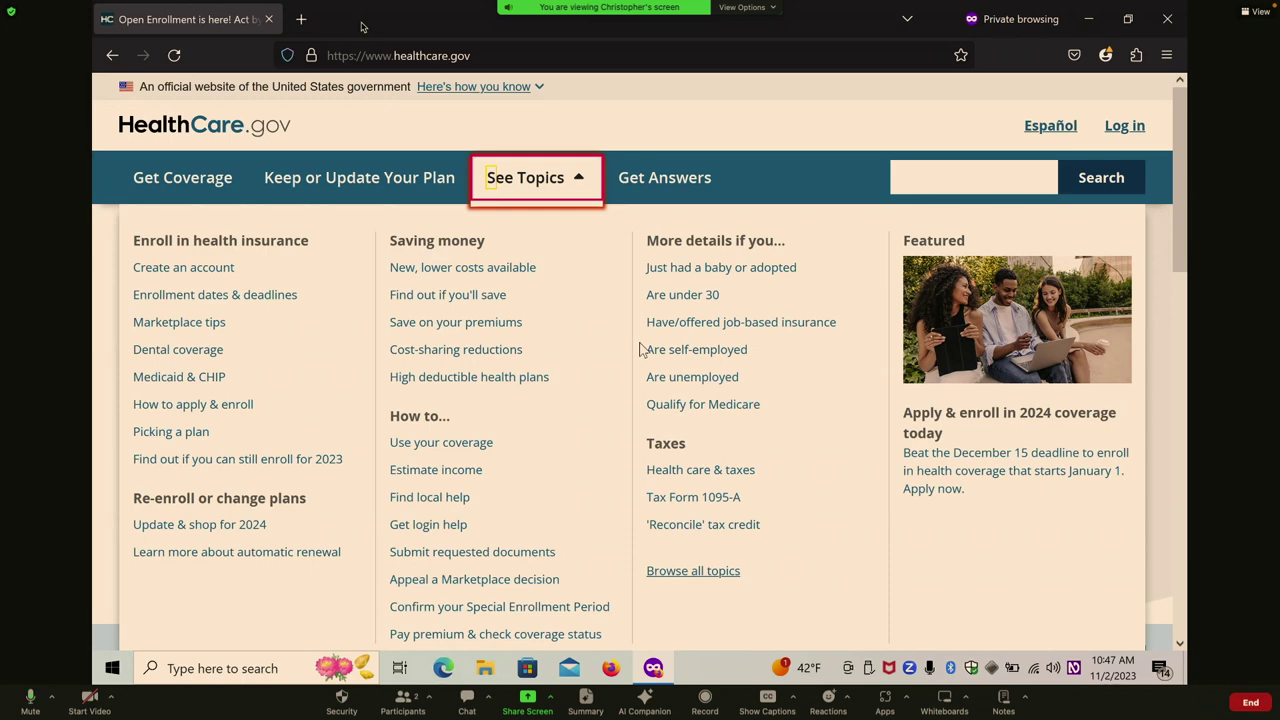
pyautogui.hotkey('ctrl', 'l')
pyautogui.press('BackSpace')
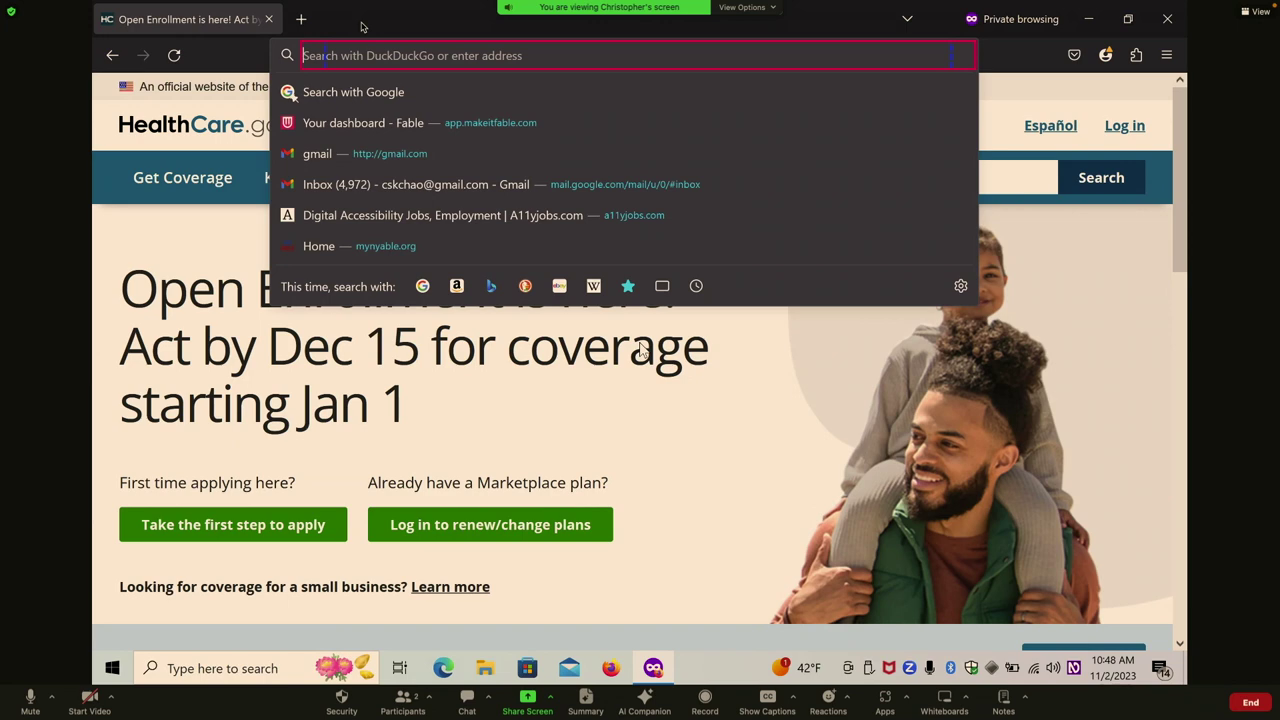
# - Paste the pagesix.com John Stamos and Matthew Perry article address and load it
pyautogui.hotkey('ctrl', 'v')
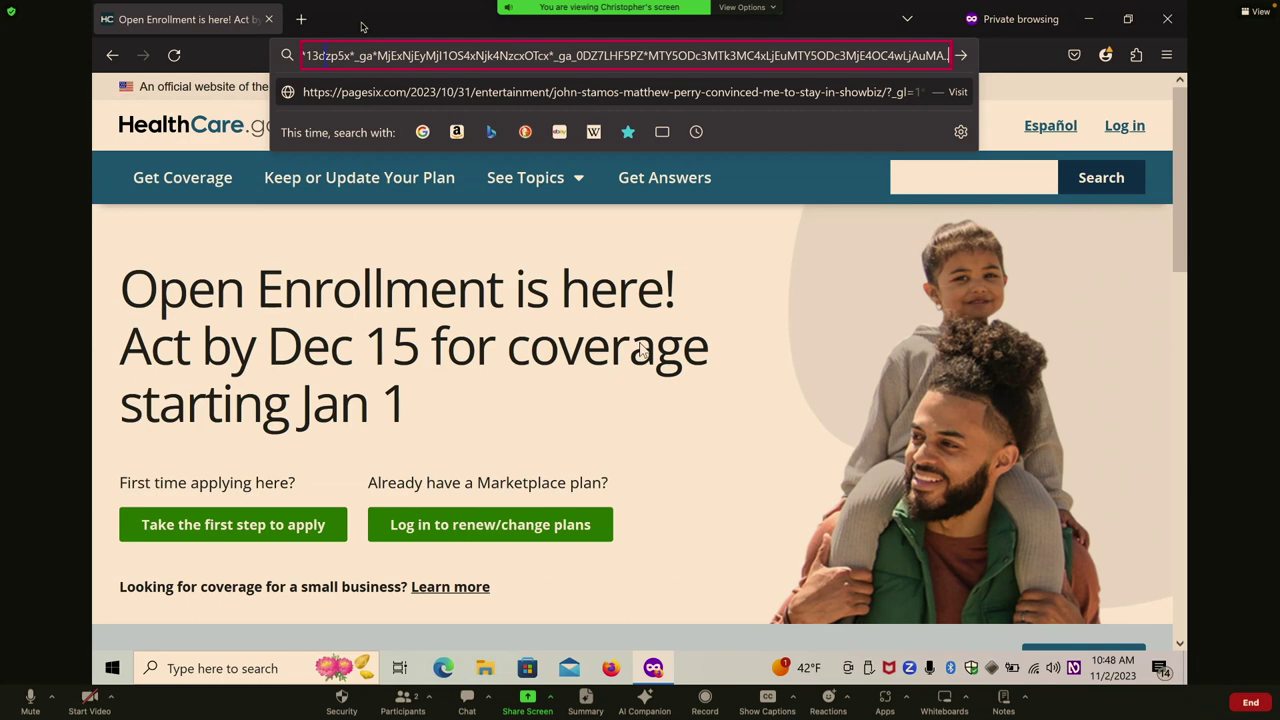
pyautogui.press('Return')
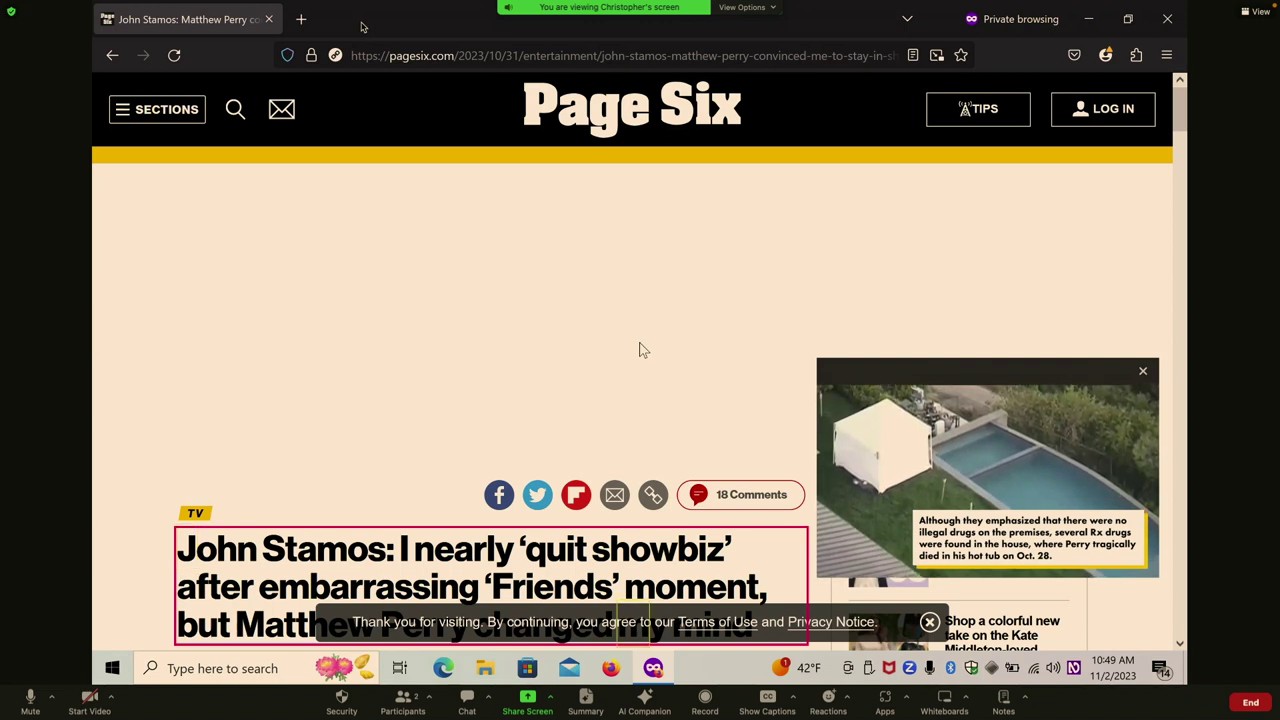
# - Read from the published date through the article body to the MORE ON: MATTHEW PERRY link
pyautogui.scroll(-3, 642, 350)
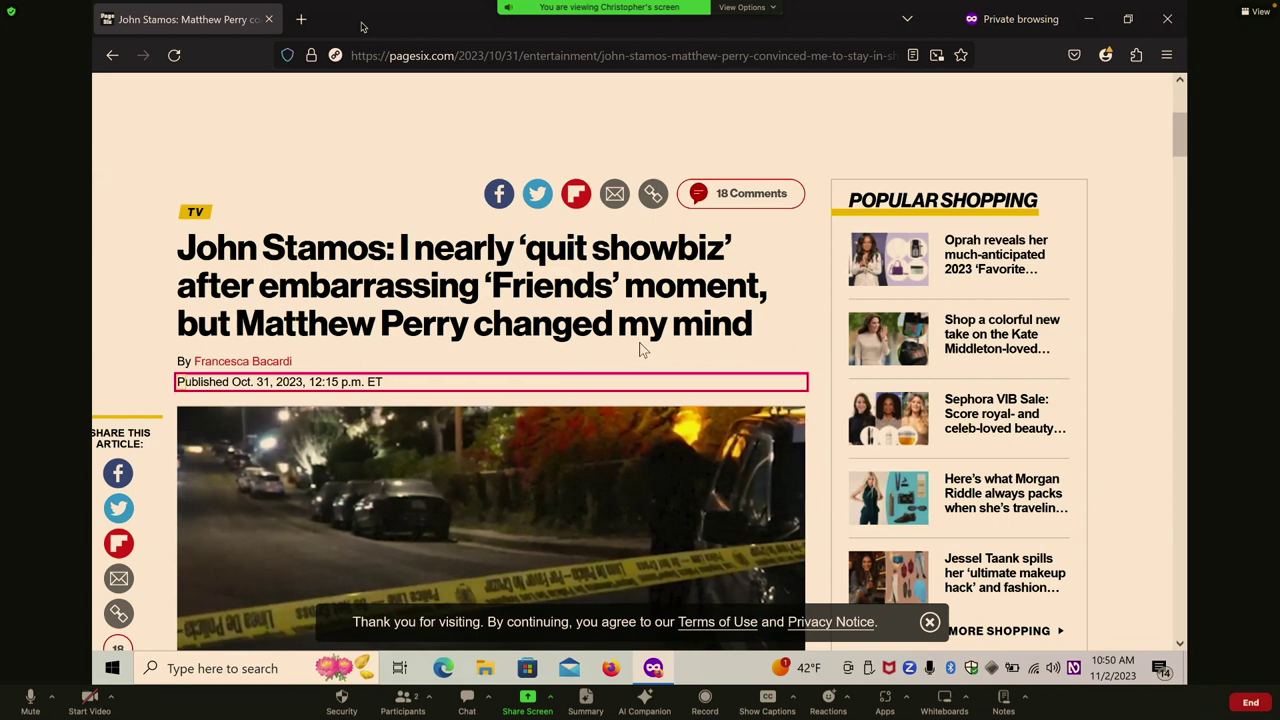
pyautogui.press('Tab')
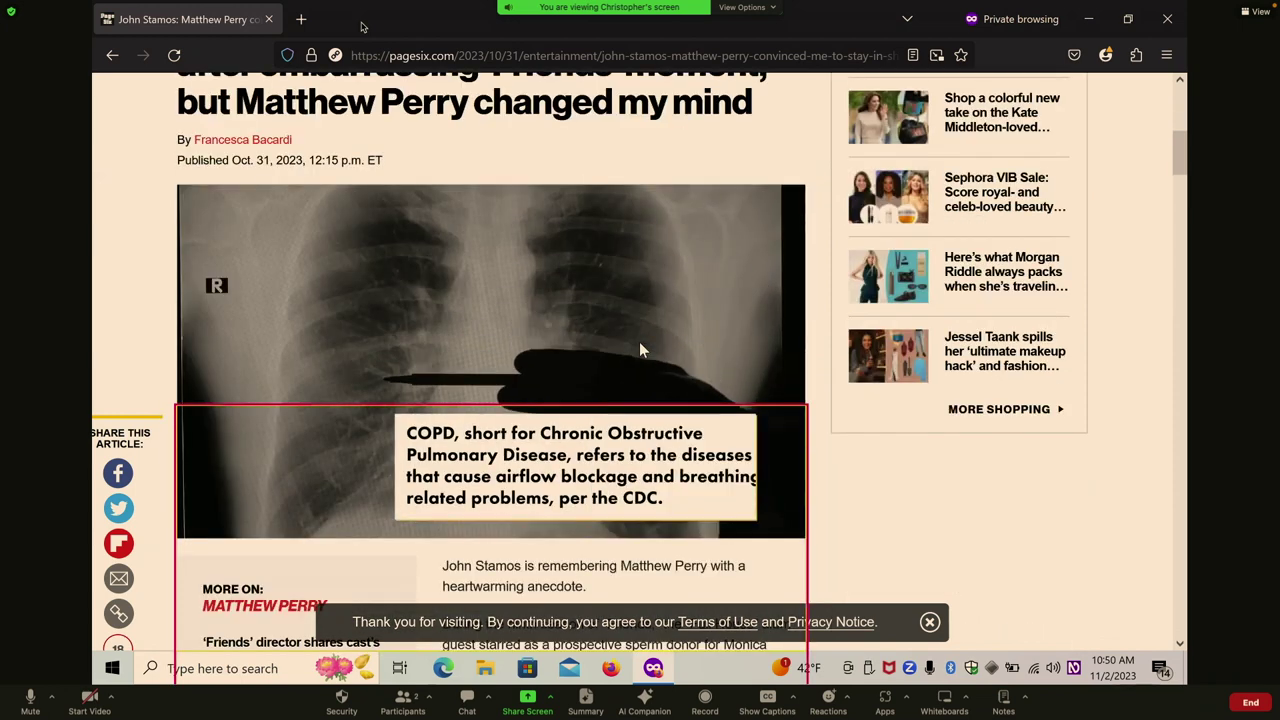
pyautogui.press('Tab')
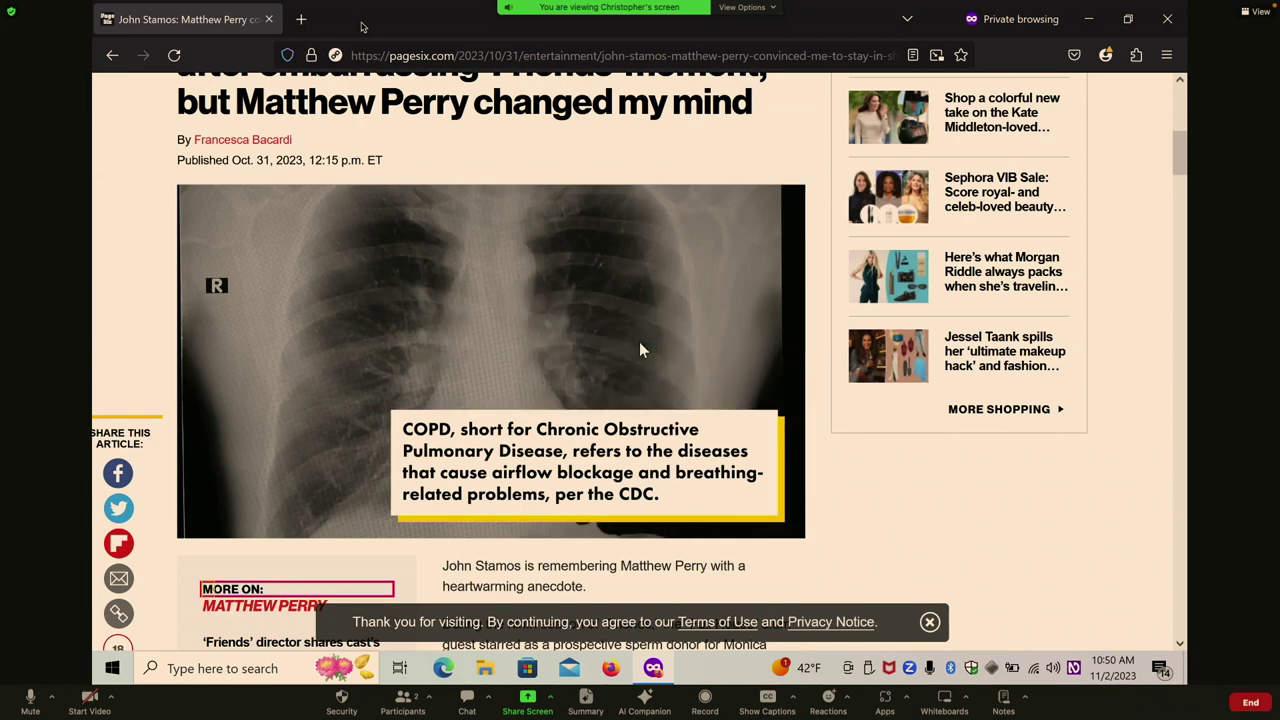
pyautogui.press('Tab')
pyautogui.press('Tab')
pyautogui.press('Tab')
pyautogui.press('Tab')
pyautogui.press('Tab')
pyautogui.press('Tab')
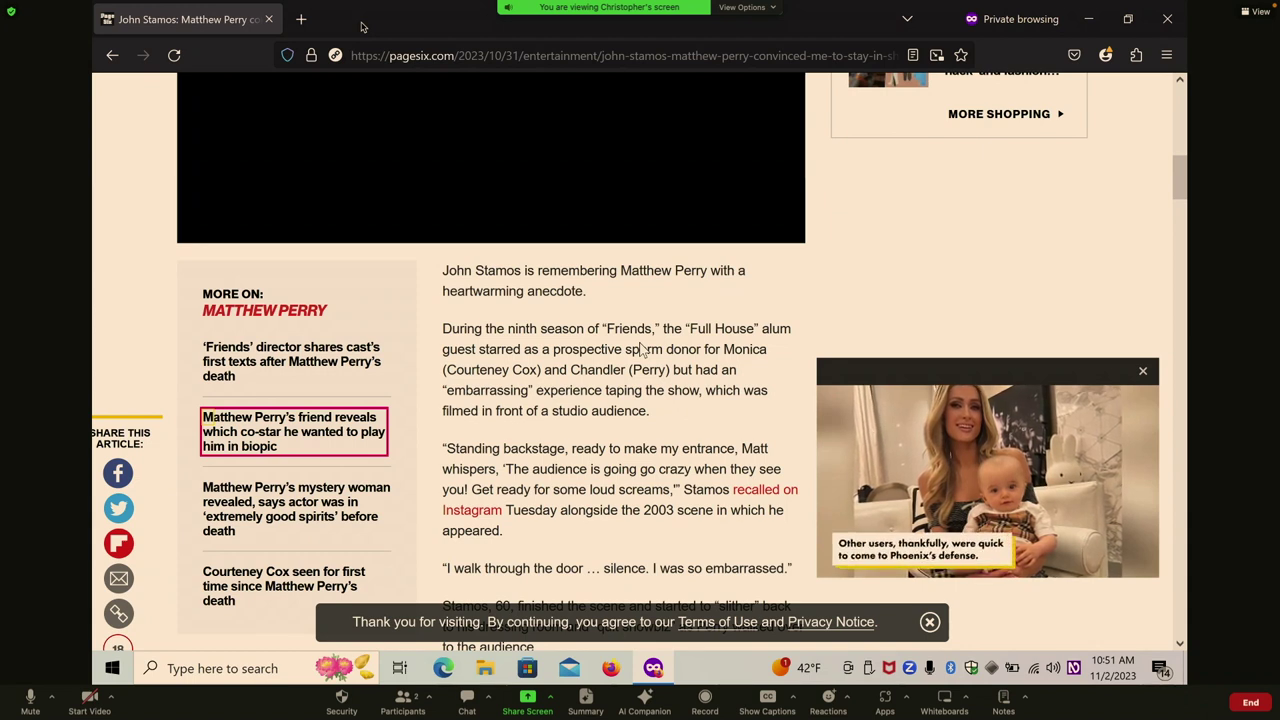
# - Replace the address with bestbus and load the autofilled bestbus.com
pyautogui.hotkey('ctrl', 'l')
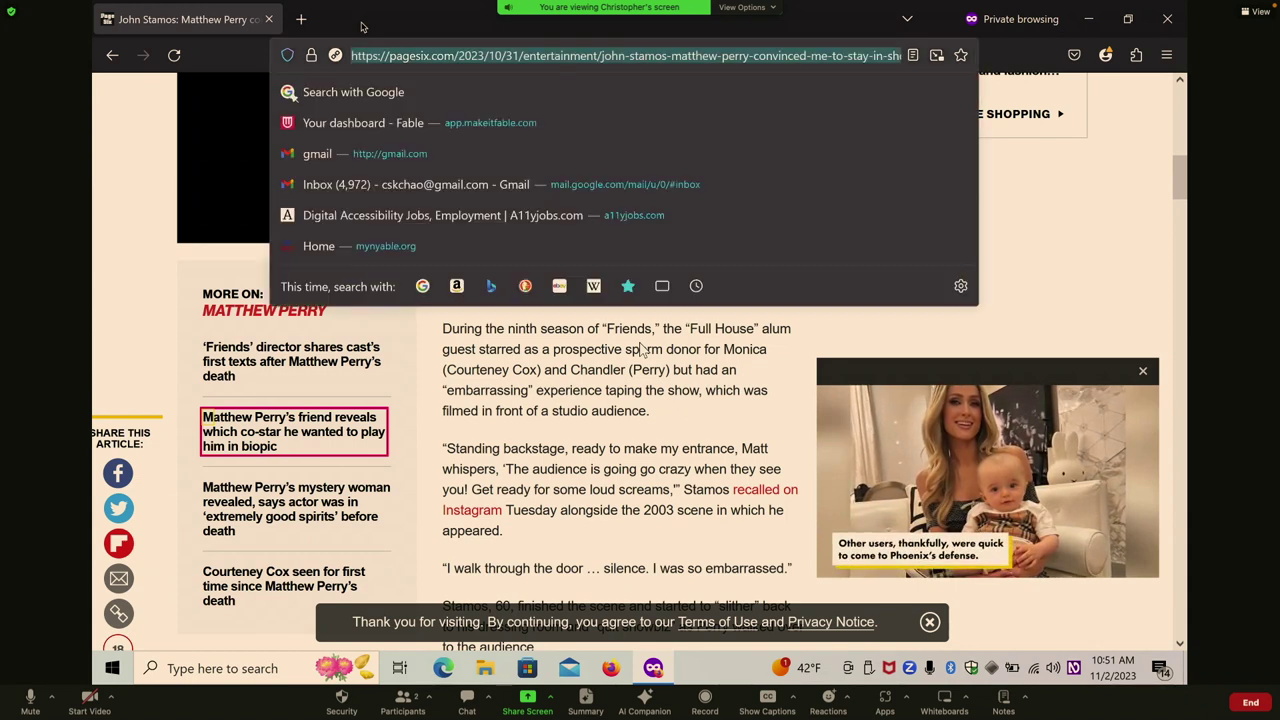
pyautogui.press('BackSpace')
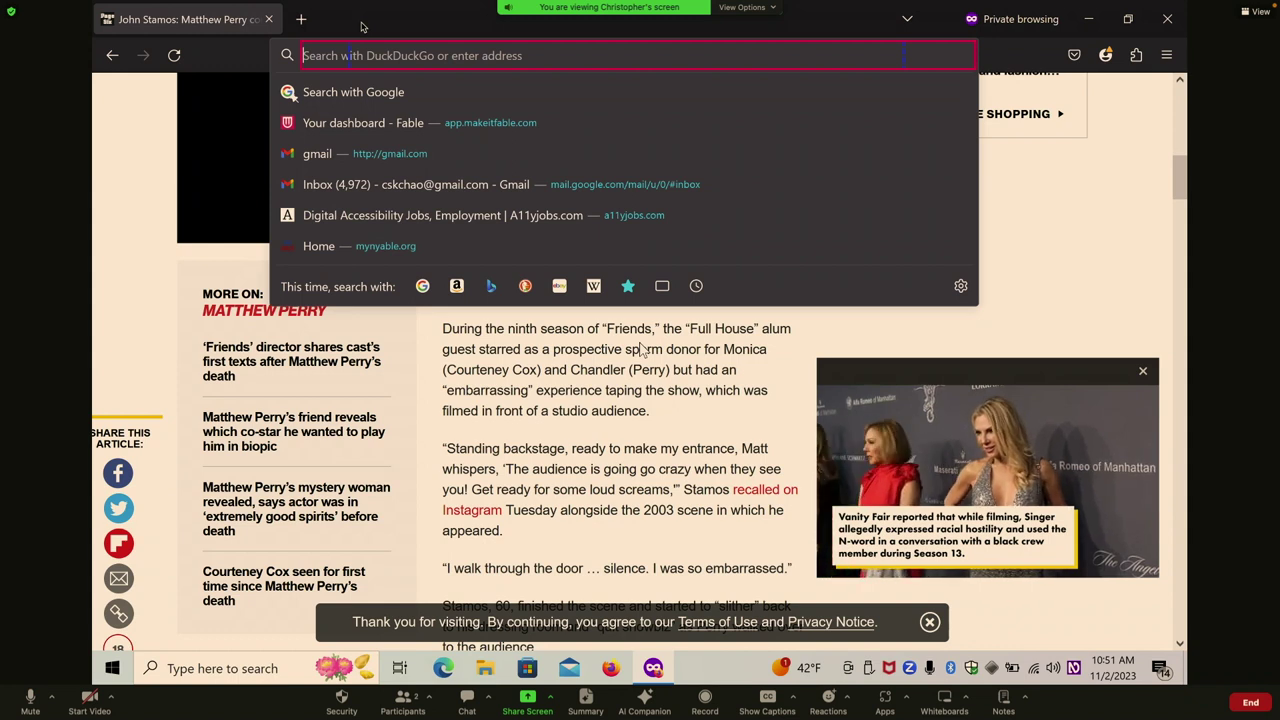
pyautogui.write('bestbus.com')
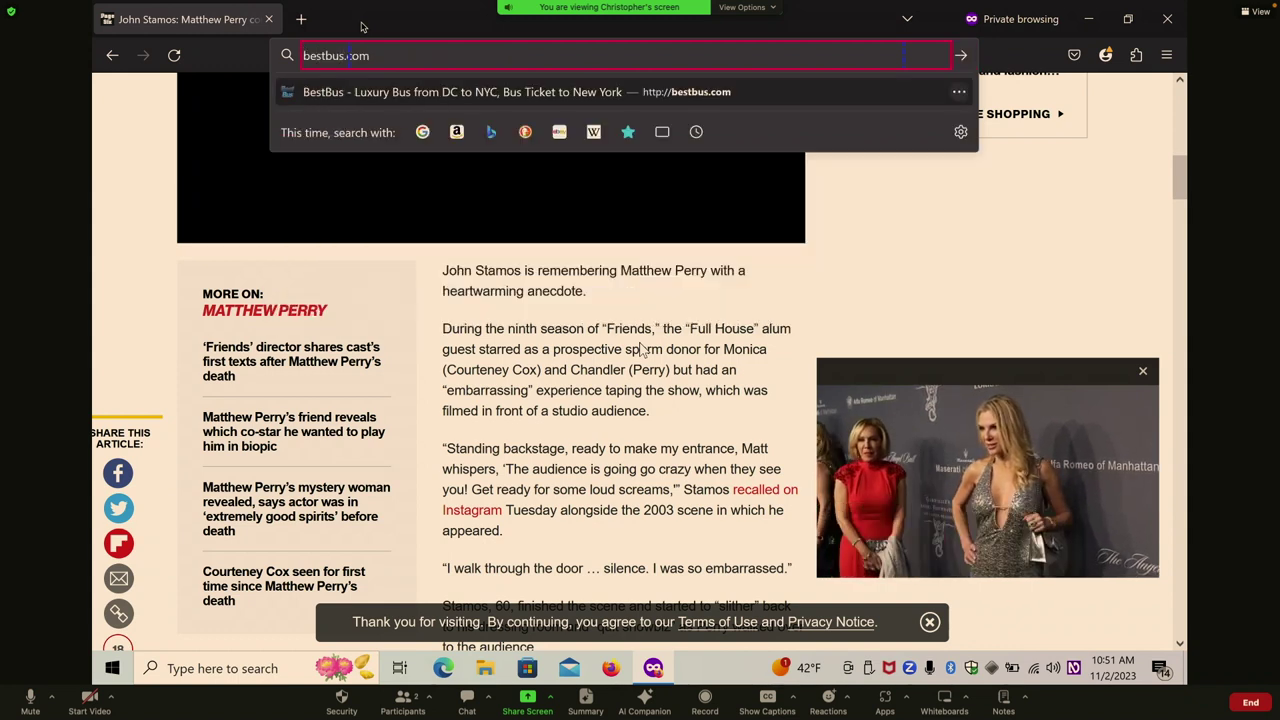
pyautogui.press('Return')
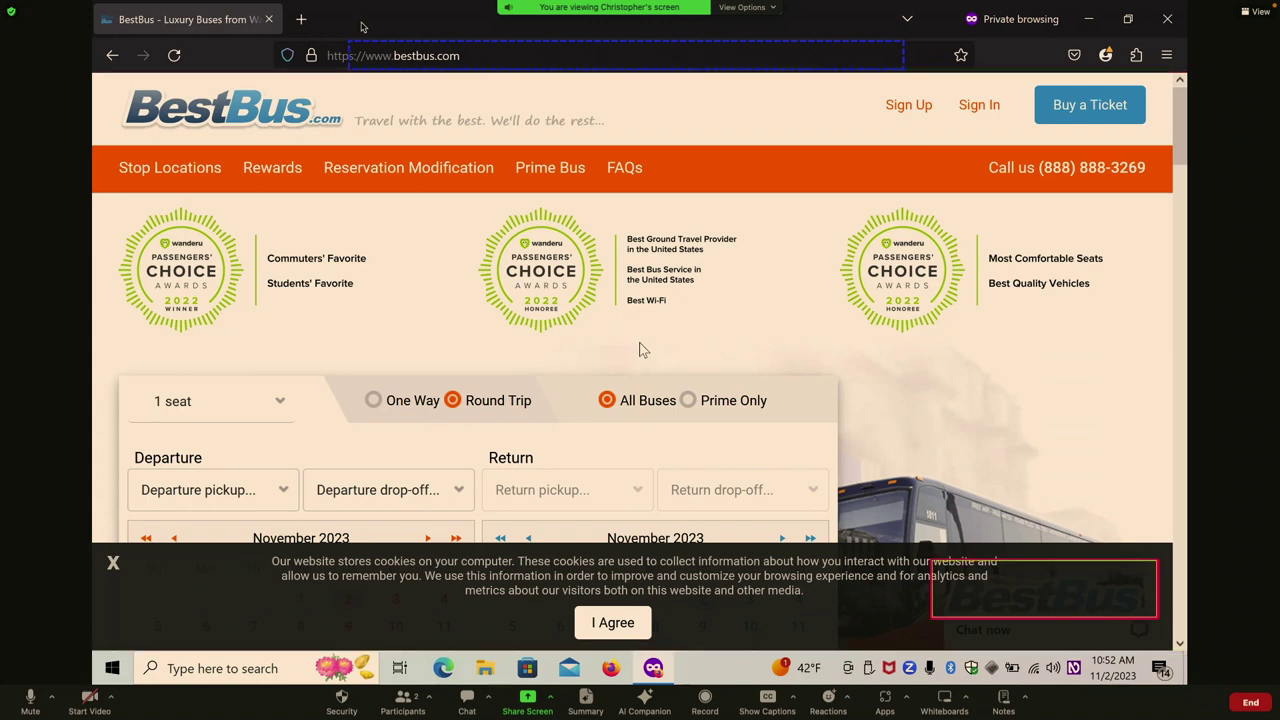
# - Accept the BestBus cookie notice with I Agree, then reach the Chat now widget
pyautogui.press('Tab')
pyautogui.press('Tab')
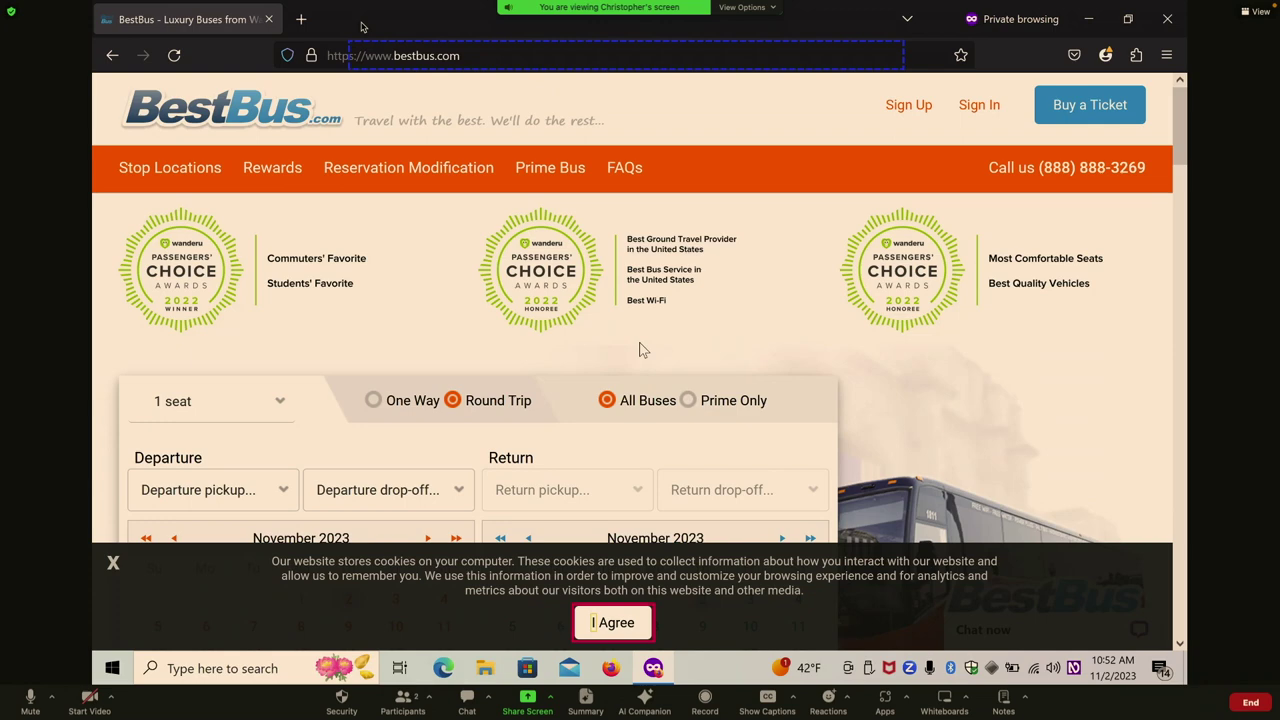
pyautogui.press('Return')
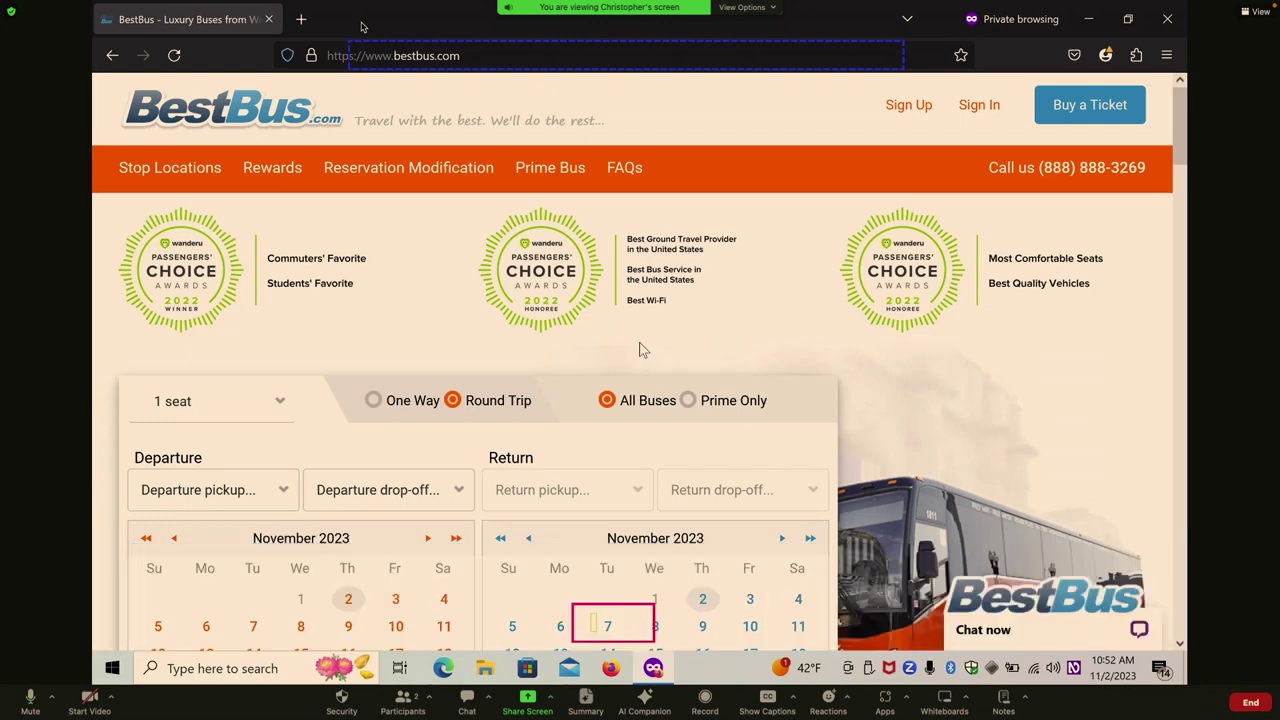
pyautogui.press('Tab')
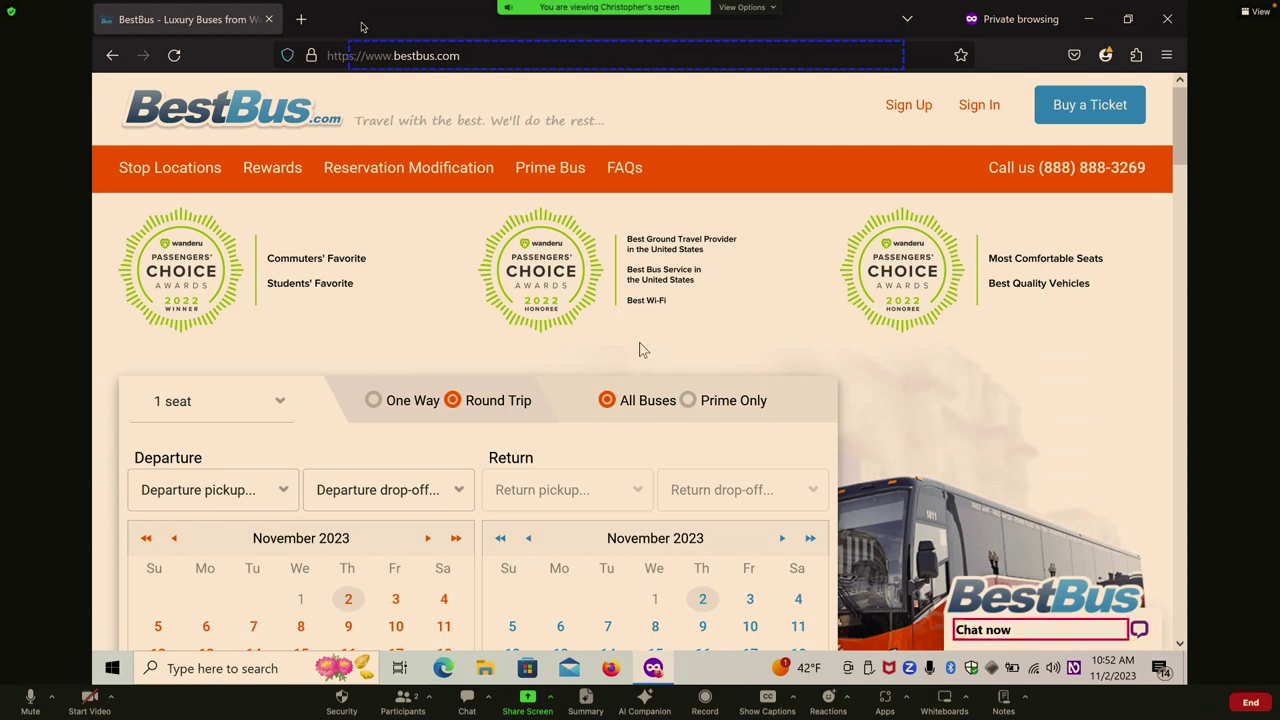
# - Jump to the page bottom and cycle focus through back-to-top, the logo and tagline into the header
pyautogui.press('Tab')
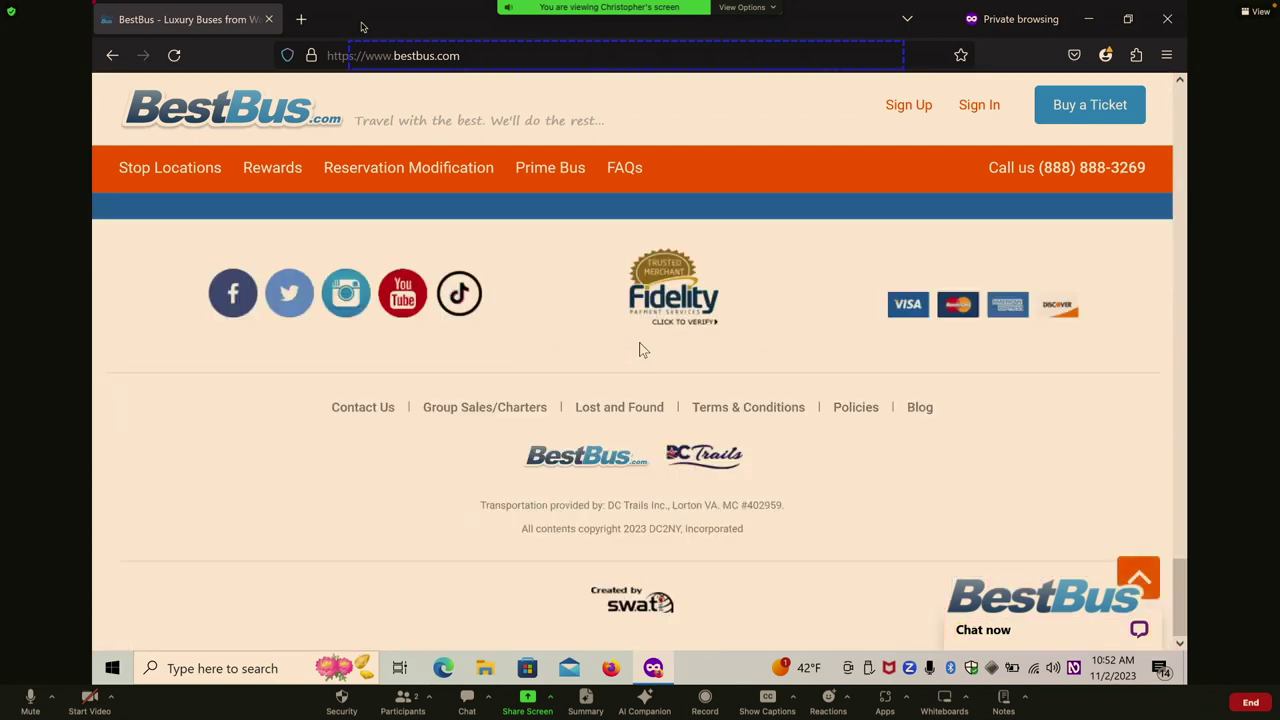
pyautogui.press('Tab')
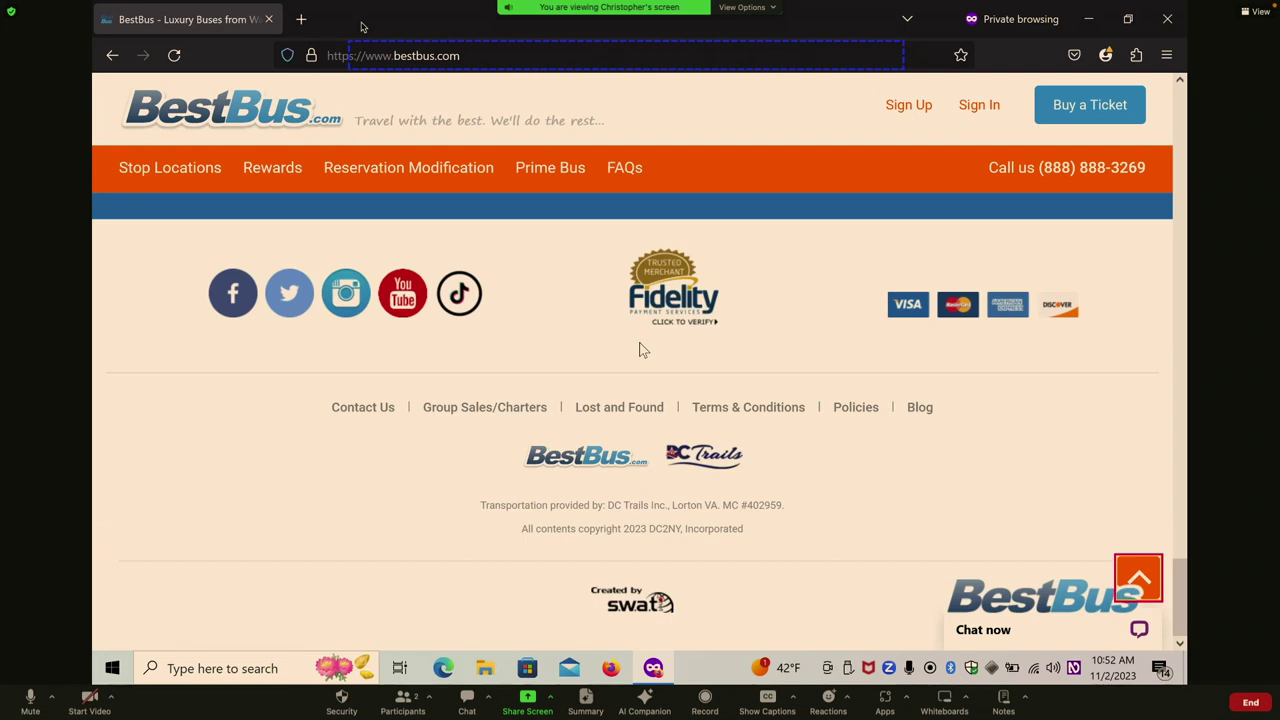
pyautogui.press('Tab')
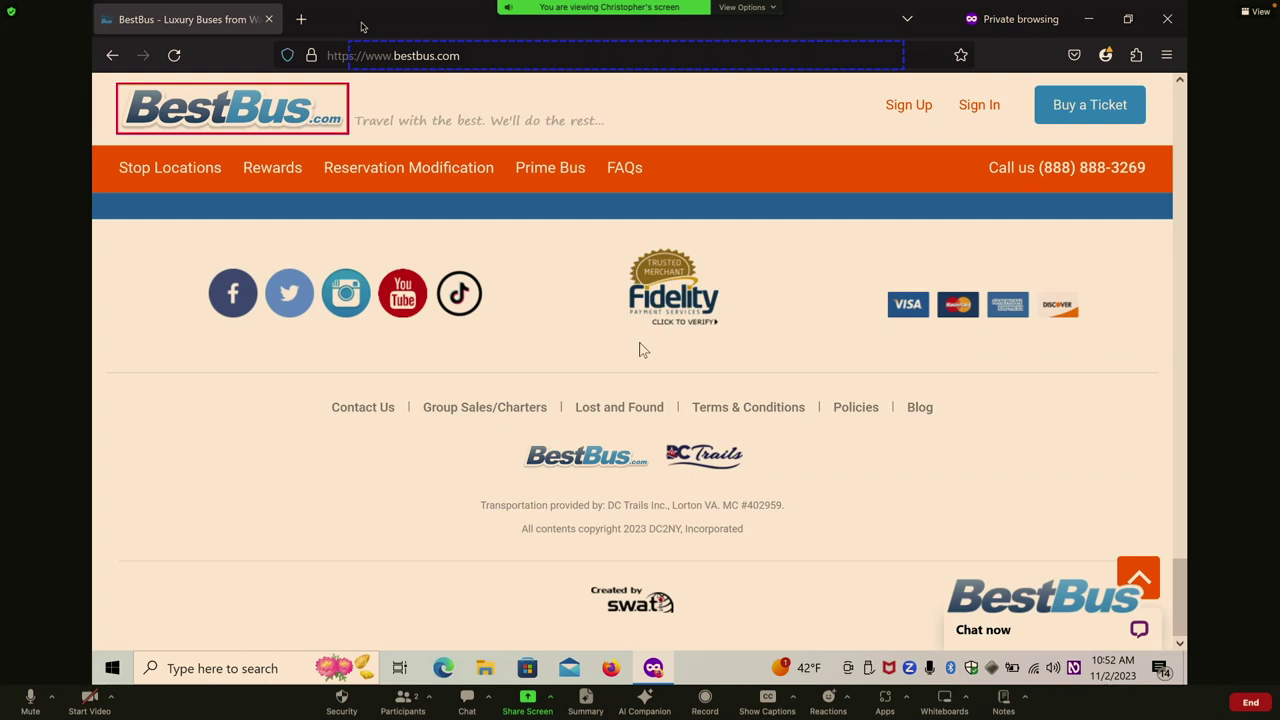
pyautogui.press('Tab')
pyautogui.press('Tab')
pyautogui.press('Tab')
pyautogui.press('Tab')
pyautogui.press('Tab')
pyautogui.press('Tab')
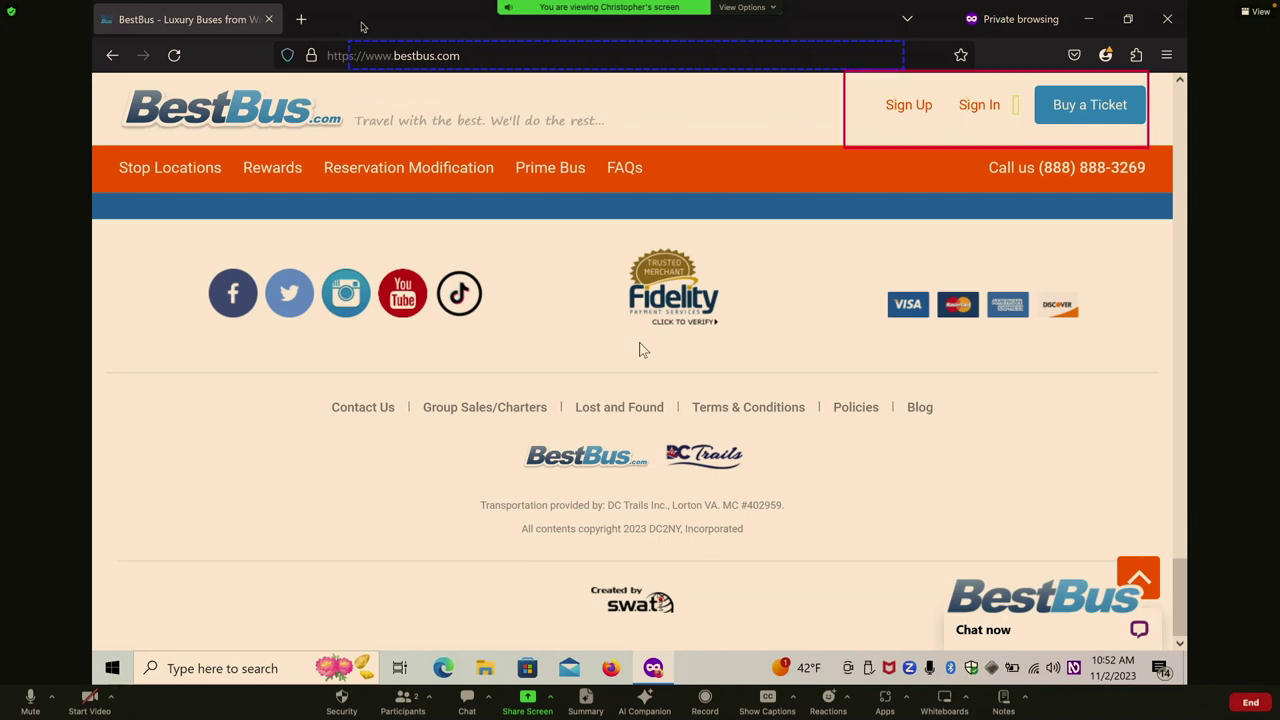
# - Move focus back onto the Sign Up link in the BestBus header
pyautogui.hotkey('shift', 'Tab')
pyautogui.hotkey('shift', 'Tab')
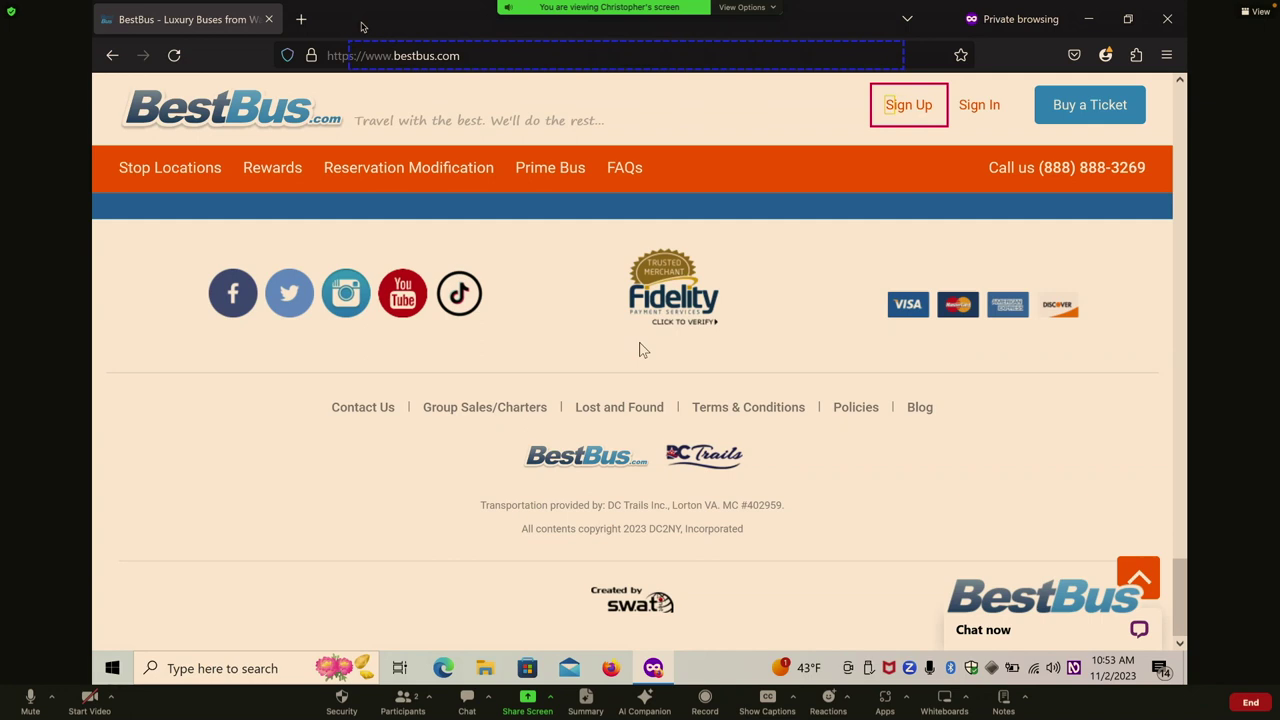
# - Have the screen reader announce the Sign Up, Sign In and Buy a Ticket header links
pyautogui.press('Tab')
pyautogui.press('Tab')
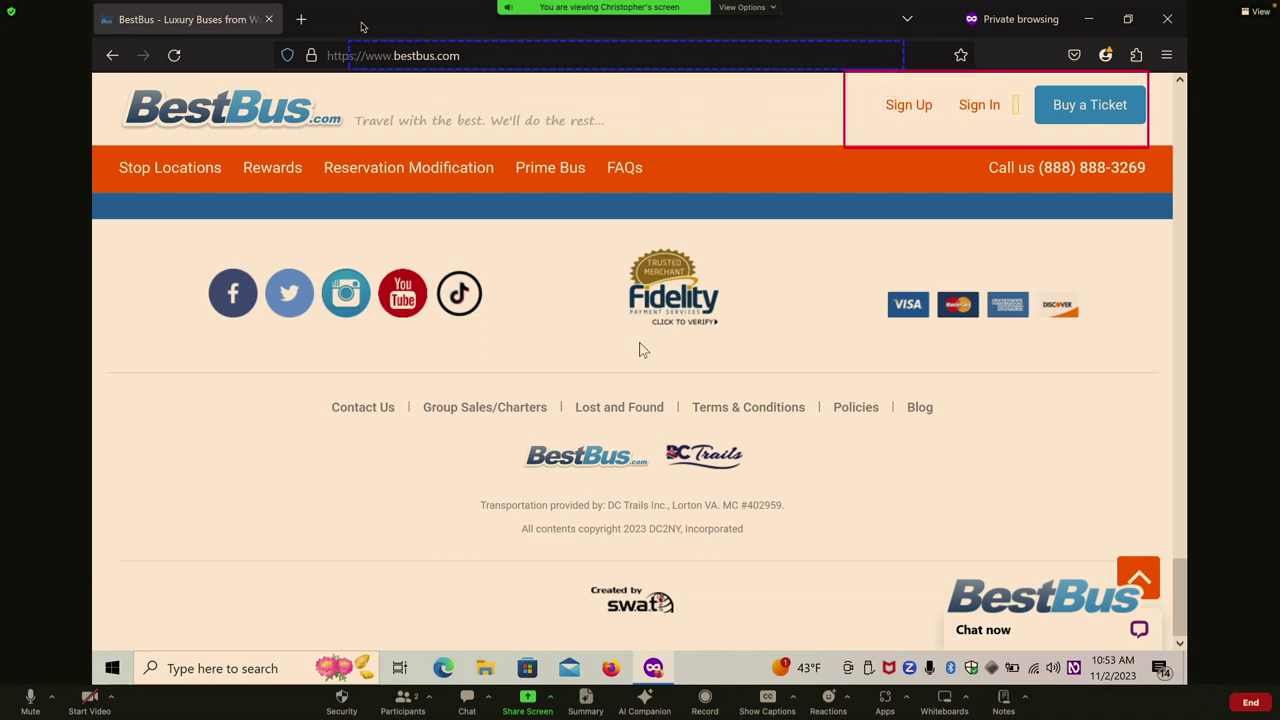
pyautogui.press('Tab')
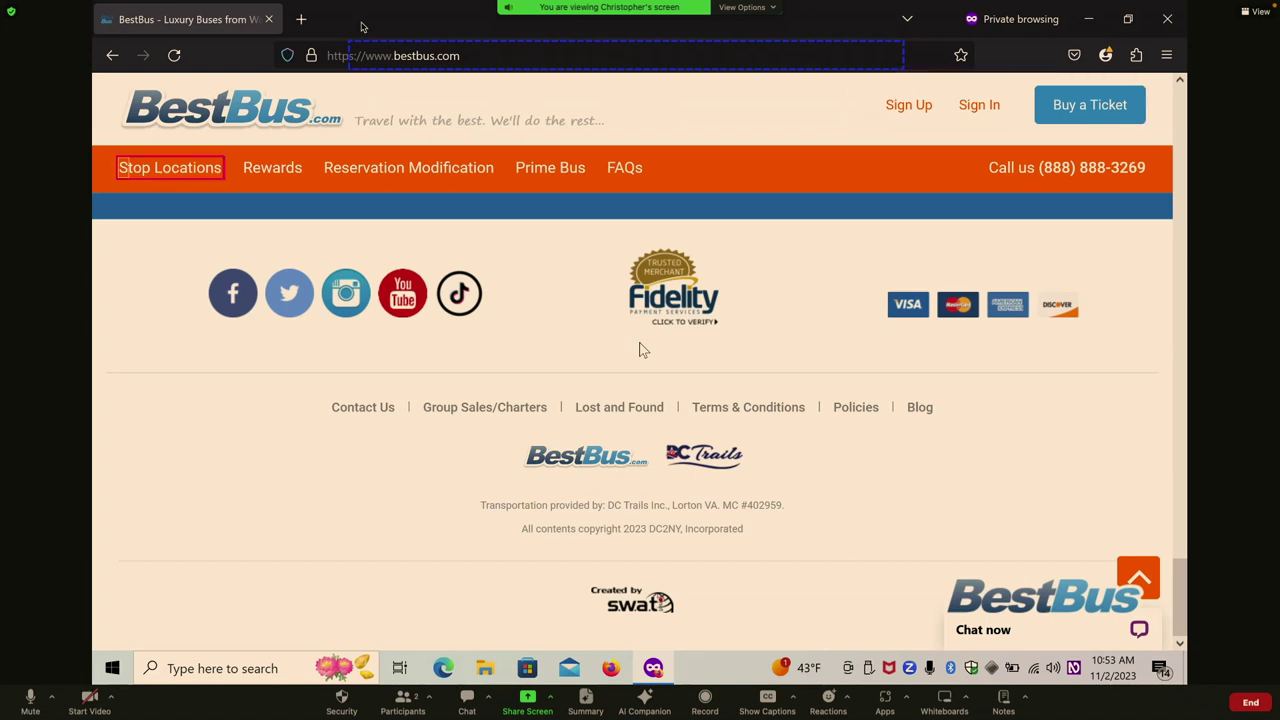
pyautogui.hotkey('shift', 'Tab')
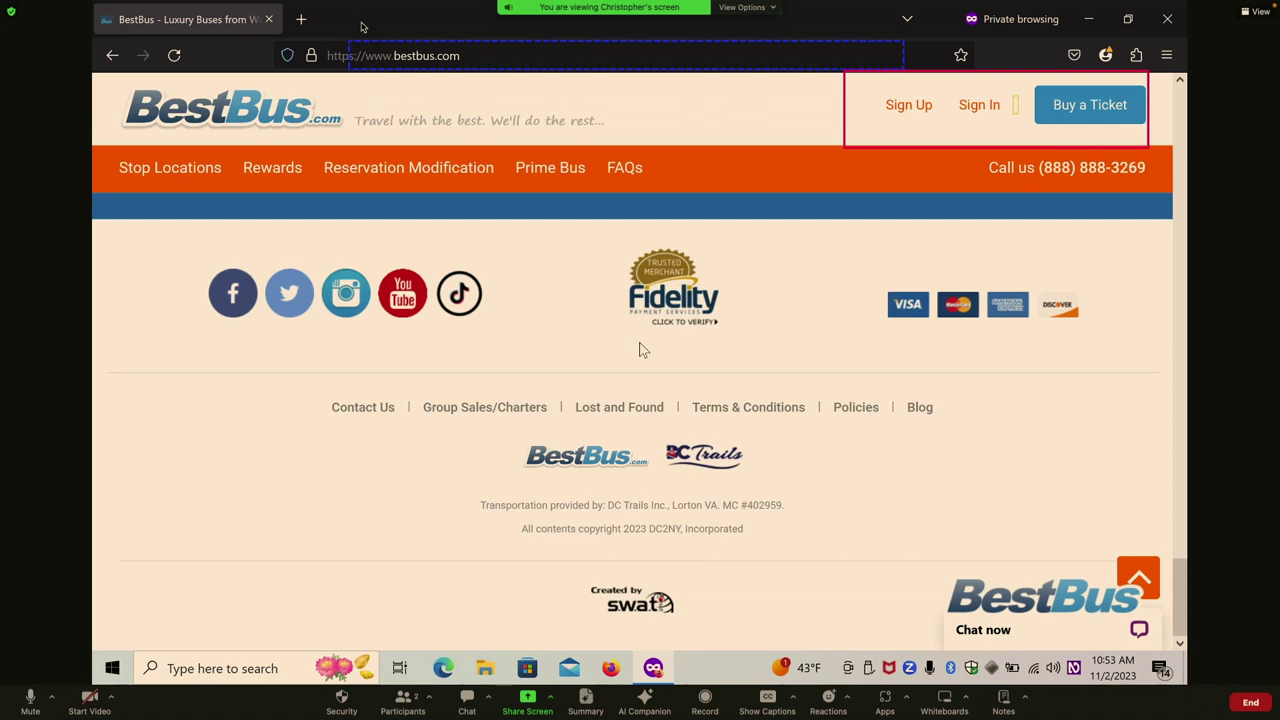
pyautogui.hotkey('shift', 'Tab')
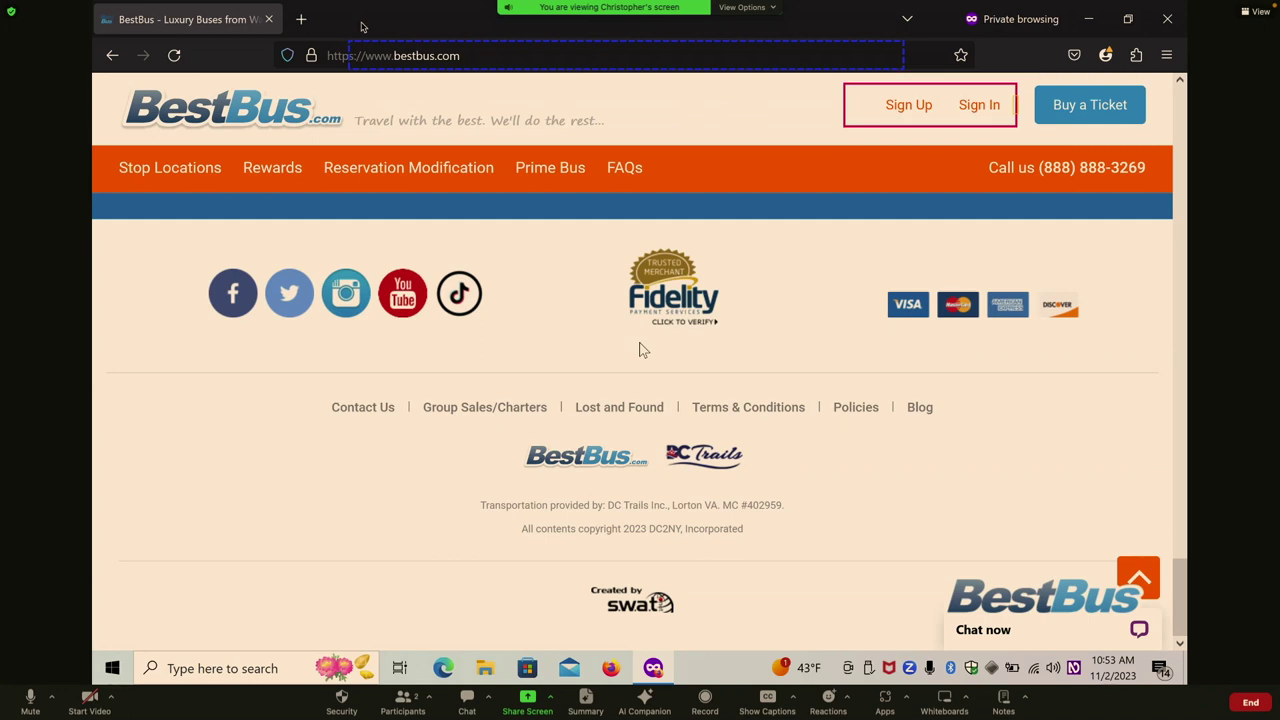
pyautogui.press('Tab')
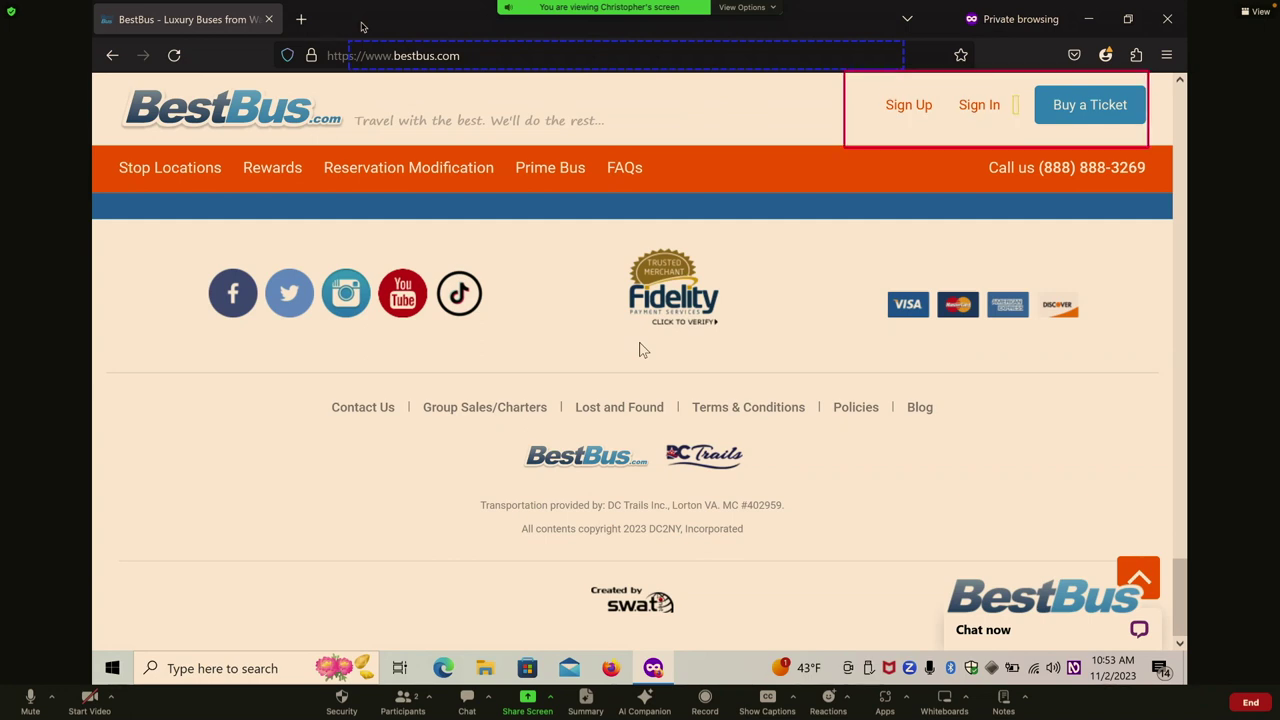
# - Step through Stop Locations, Prime Bus, FAQs and the phone number, then focus the 1-seat selector
pyautogui.press('Tab')
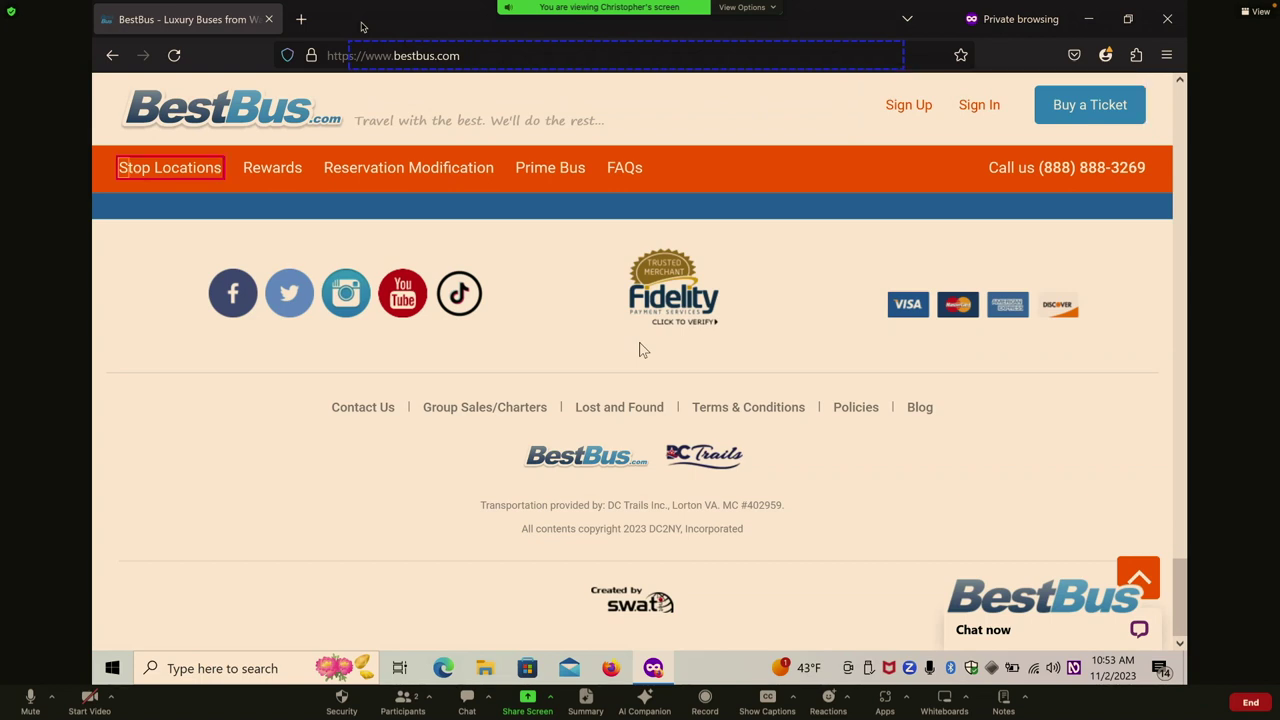
pyautogui.press('Tab')
pyautogui.press('Tab')
pyautogui.press('Tab')
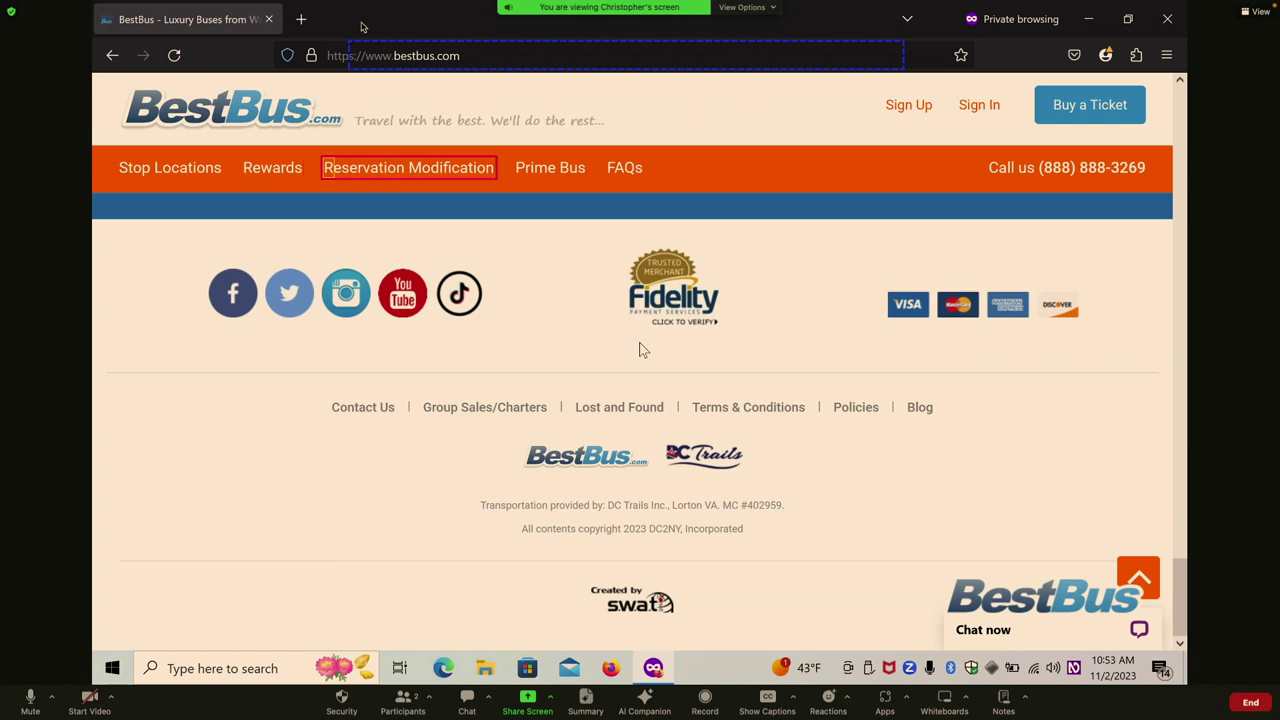
pyautogui.press('Tab')
pyautogui.press('Tab')
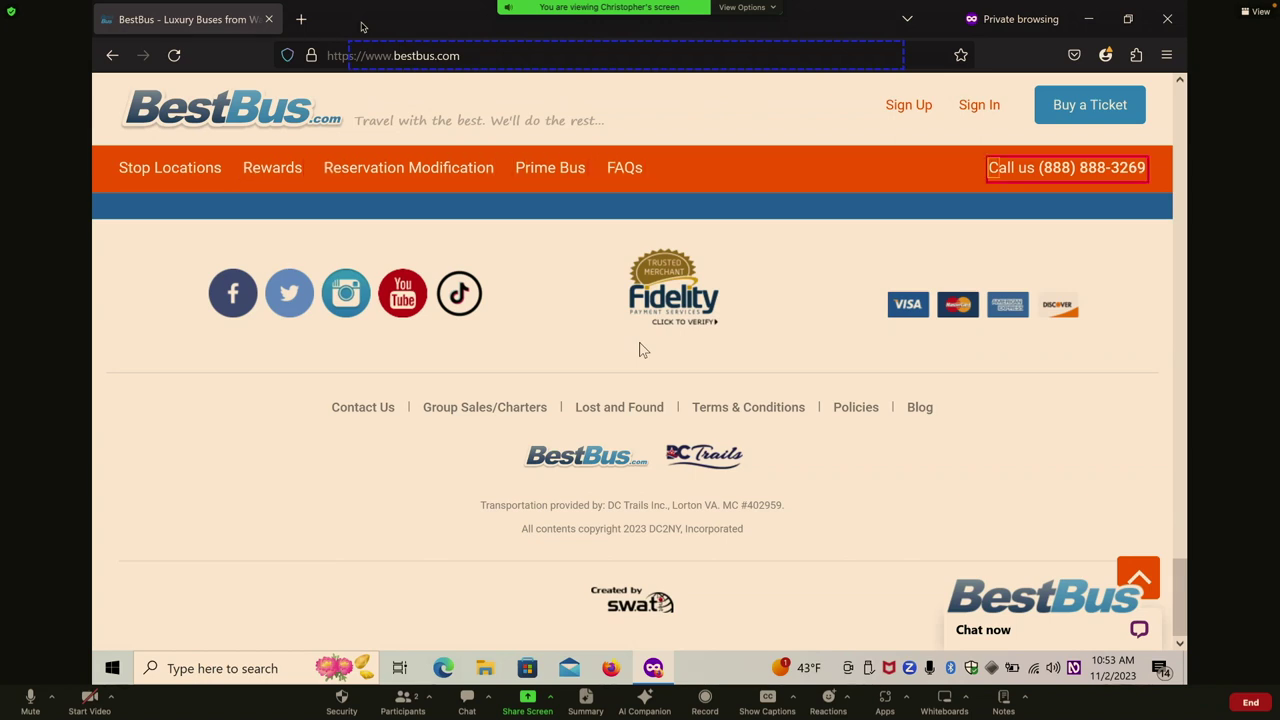
pyautogui.press('Tab')
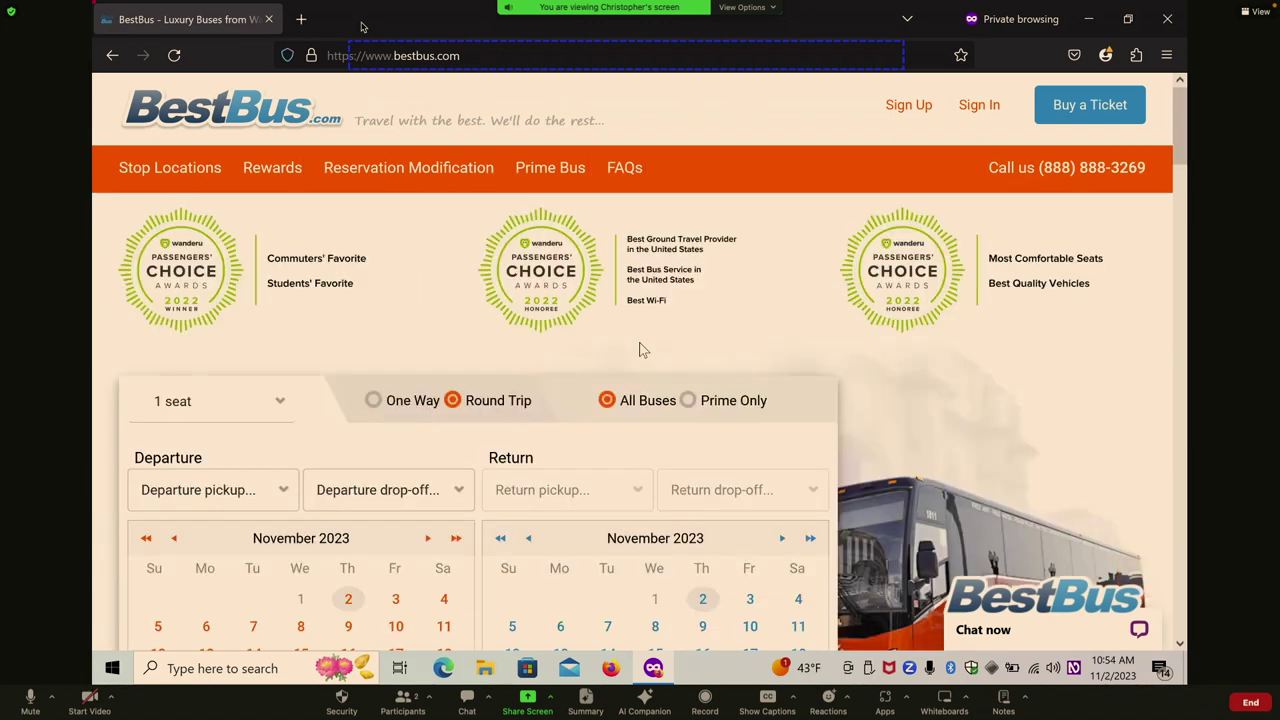
pyautogui.press('Tab')
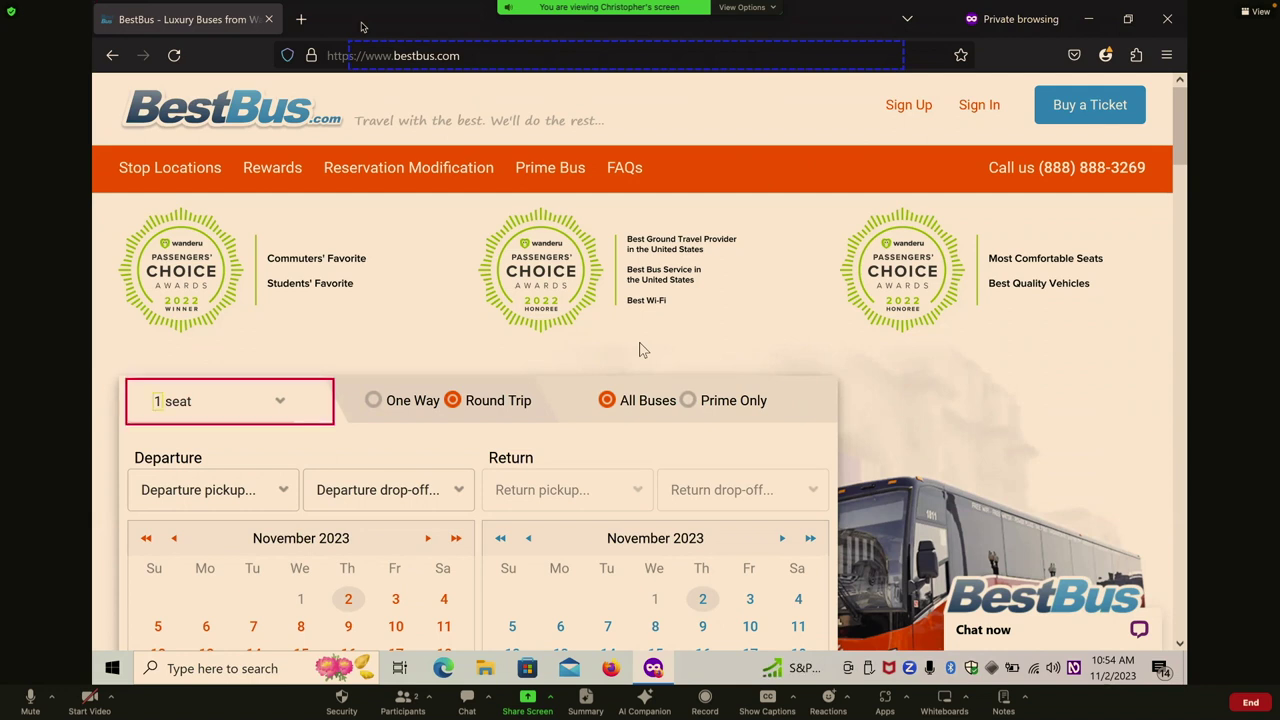
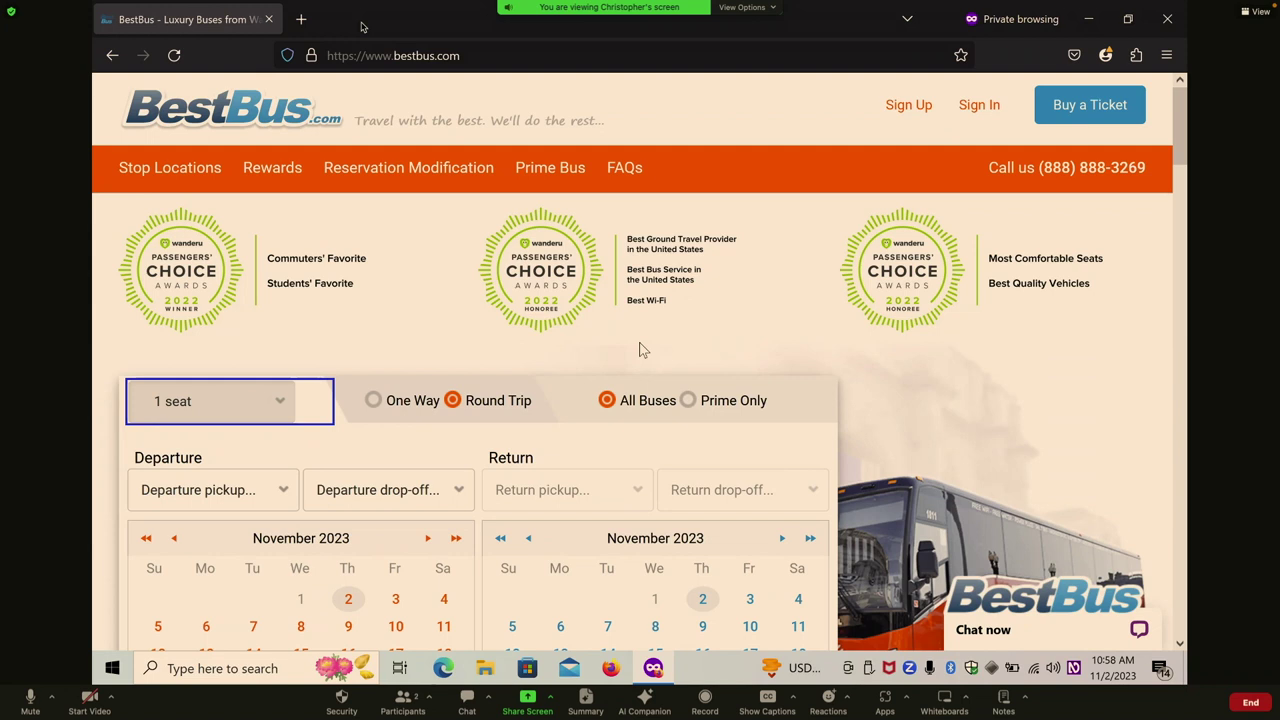
# - Set the seat count to 2 and Penn Station as the departure pickup
pyautogui.press('Down')
pyautogui.press('Tab')
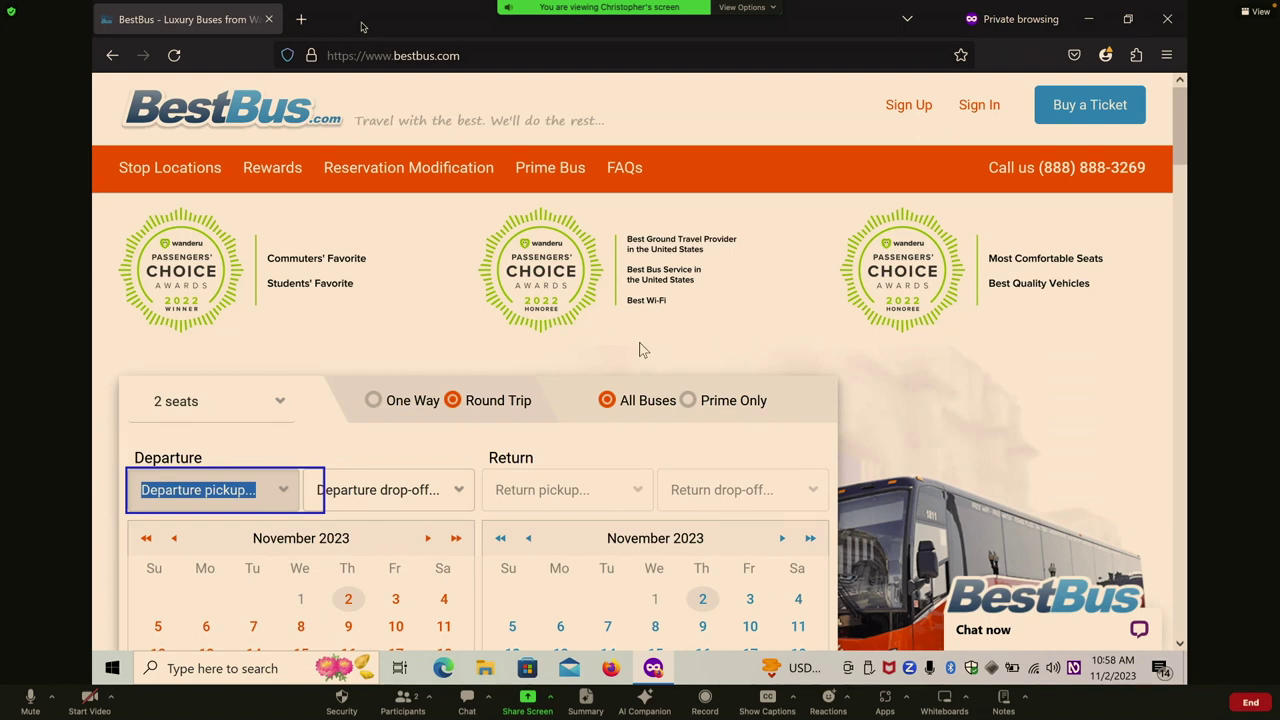
pyautogui.press('p')
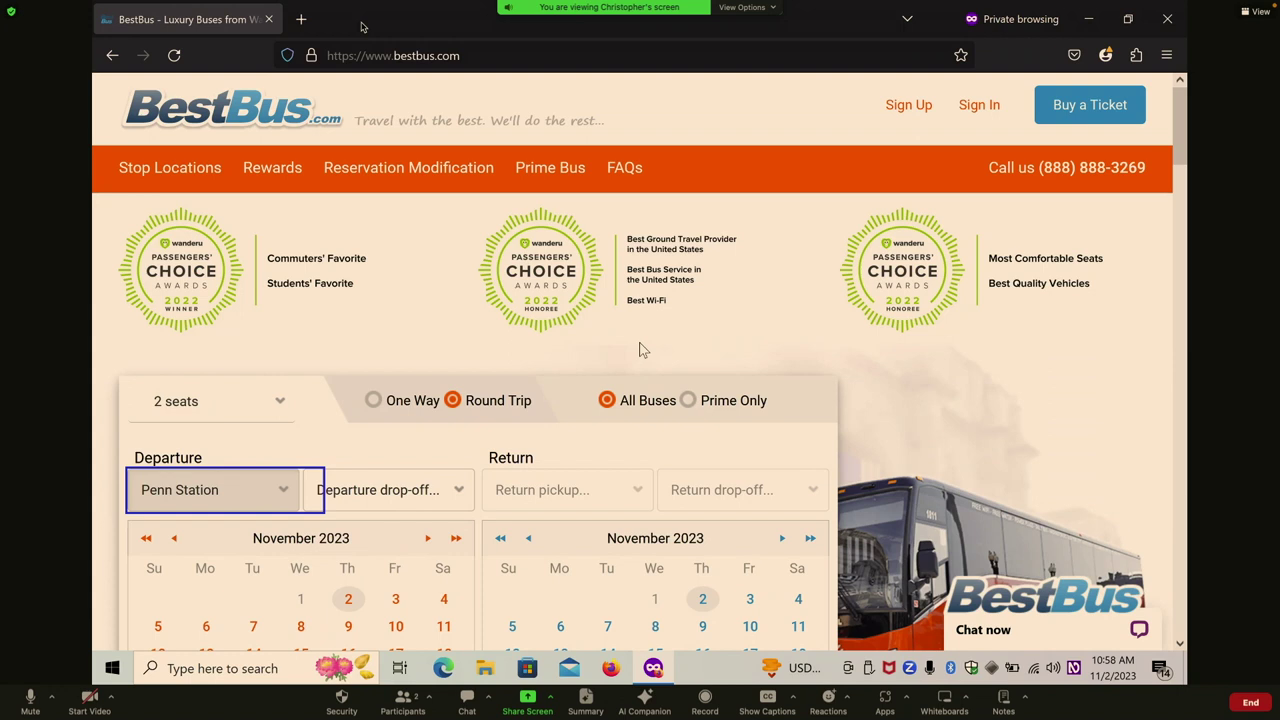
# - Choose Springfield as the departure drop-off stop
pyautogui.press('Tab')
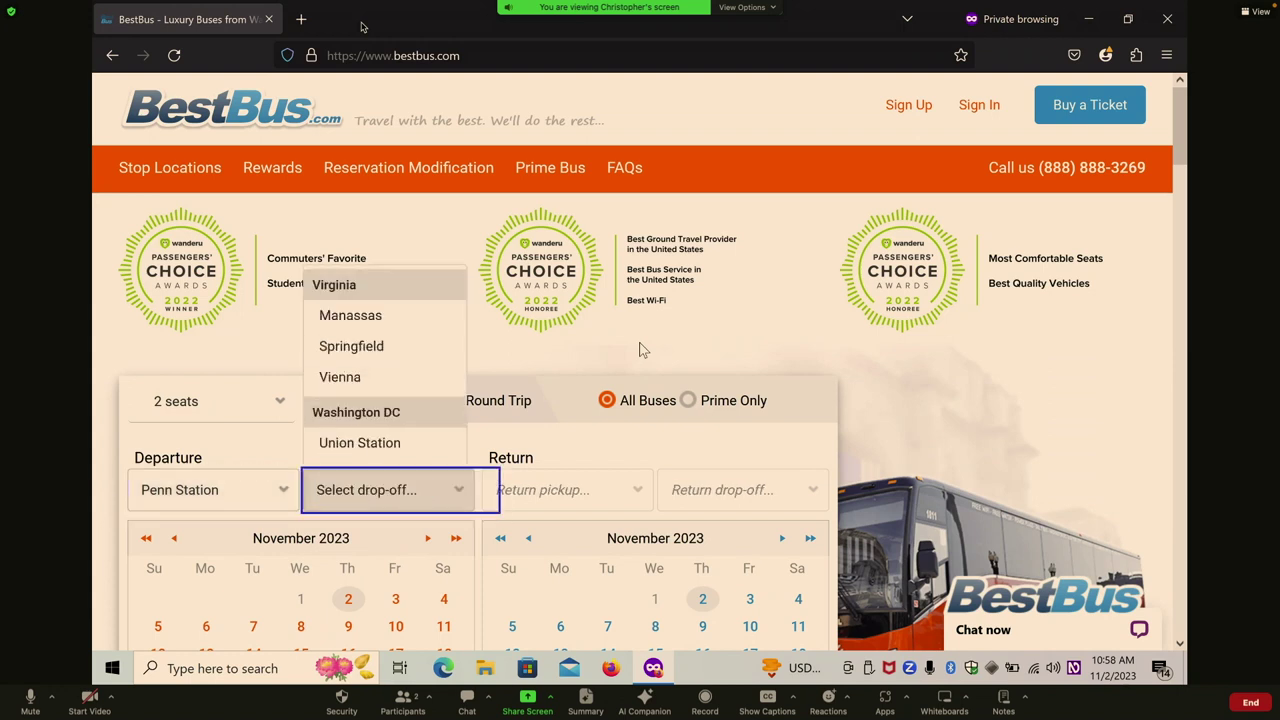
pyautogui.press('Down')
pyautogui.press('Down')
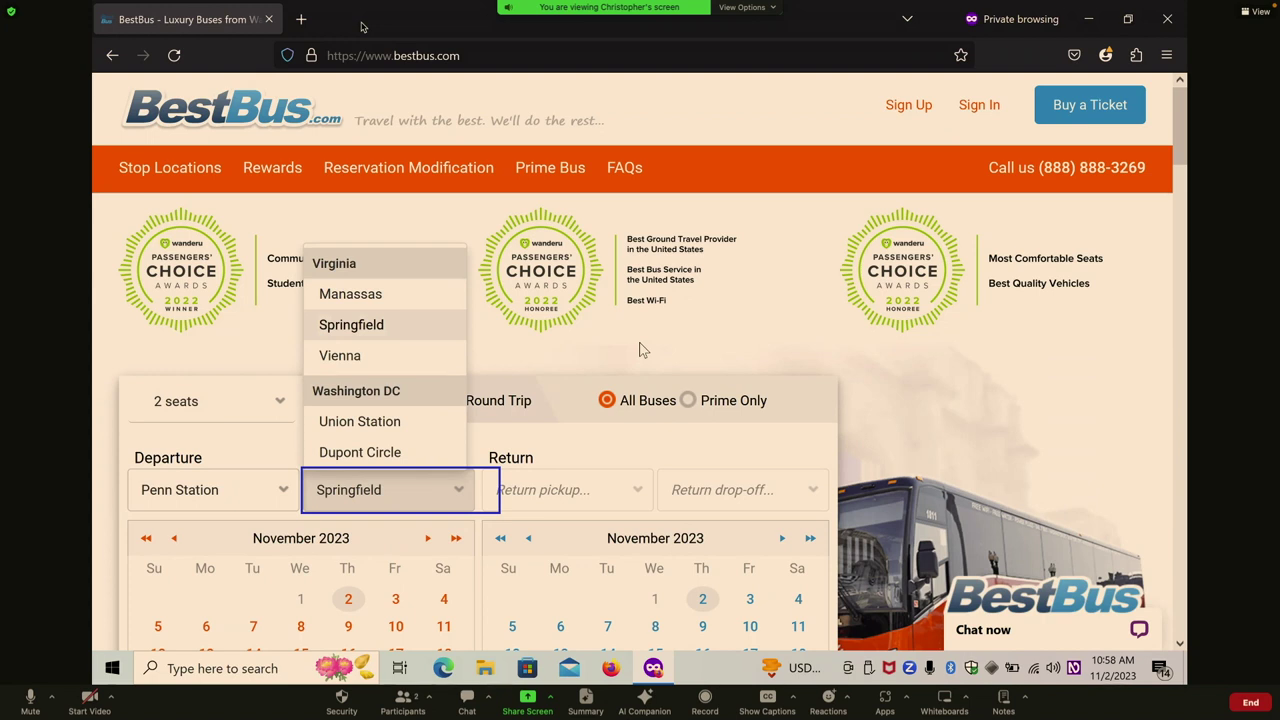
pyautogui.press('Return')
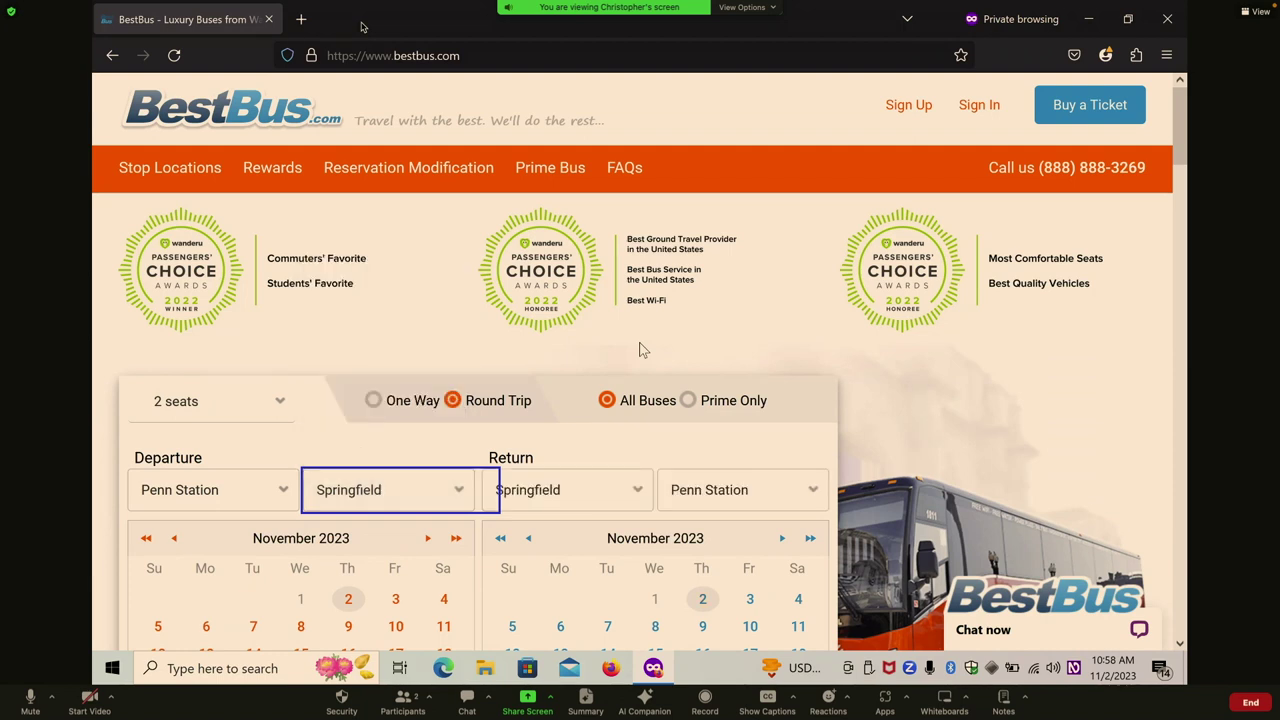
pyautogui.press('Tab')
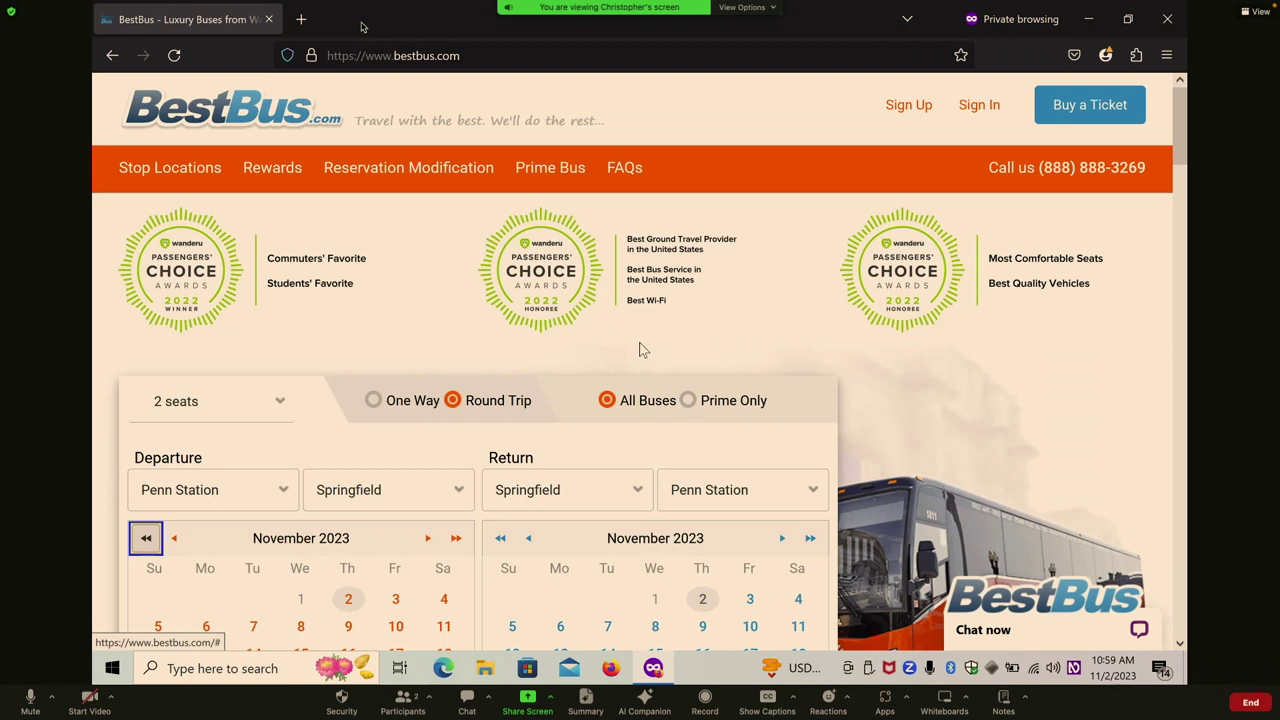
# - Select Friday, November 3, 2023 in the departure calendar
pyautogui.press('Tab')
pyautogui.press('Tab')
pyautogui.press('Tab')
pyautogui.press('Tab')
pyautogui.hotkey('shift', 'Tab')
pyautogui.press('Tab')
pyautogui.press('Tab')
pyautogui.press('Right')
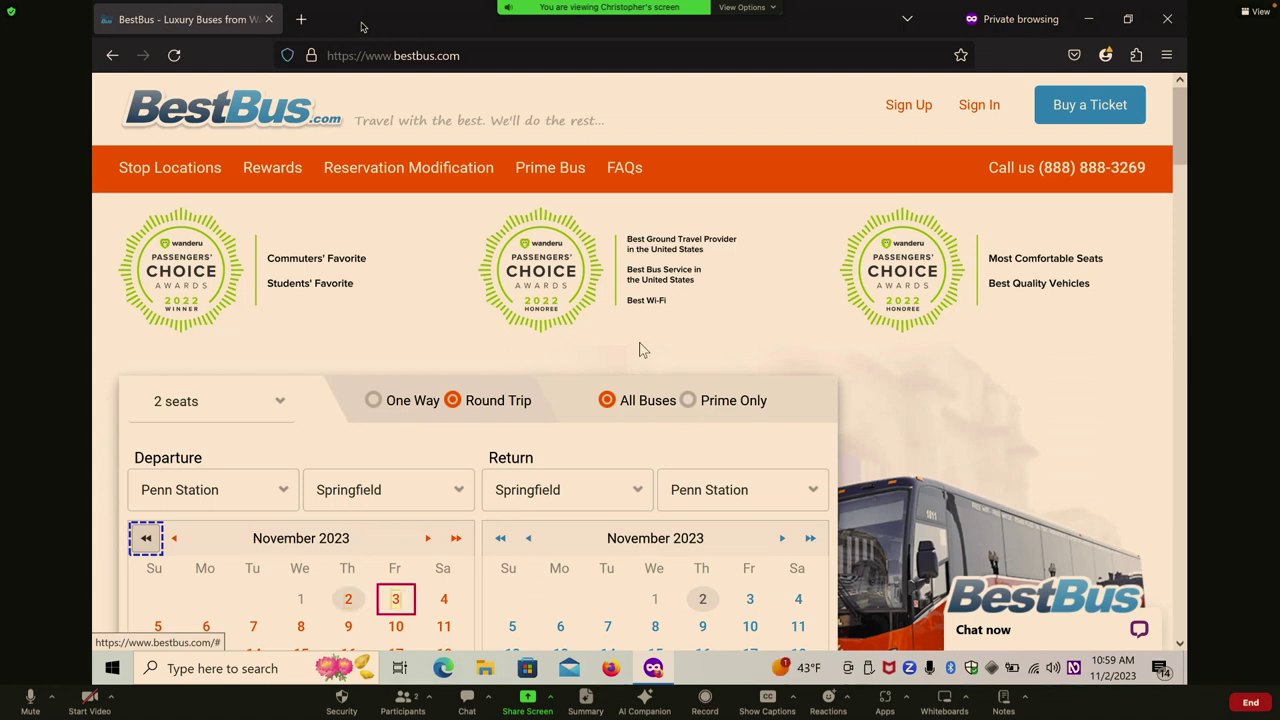
pyautogui.press('Return')
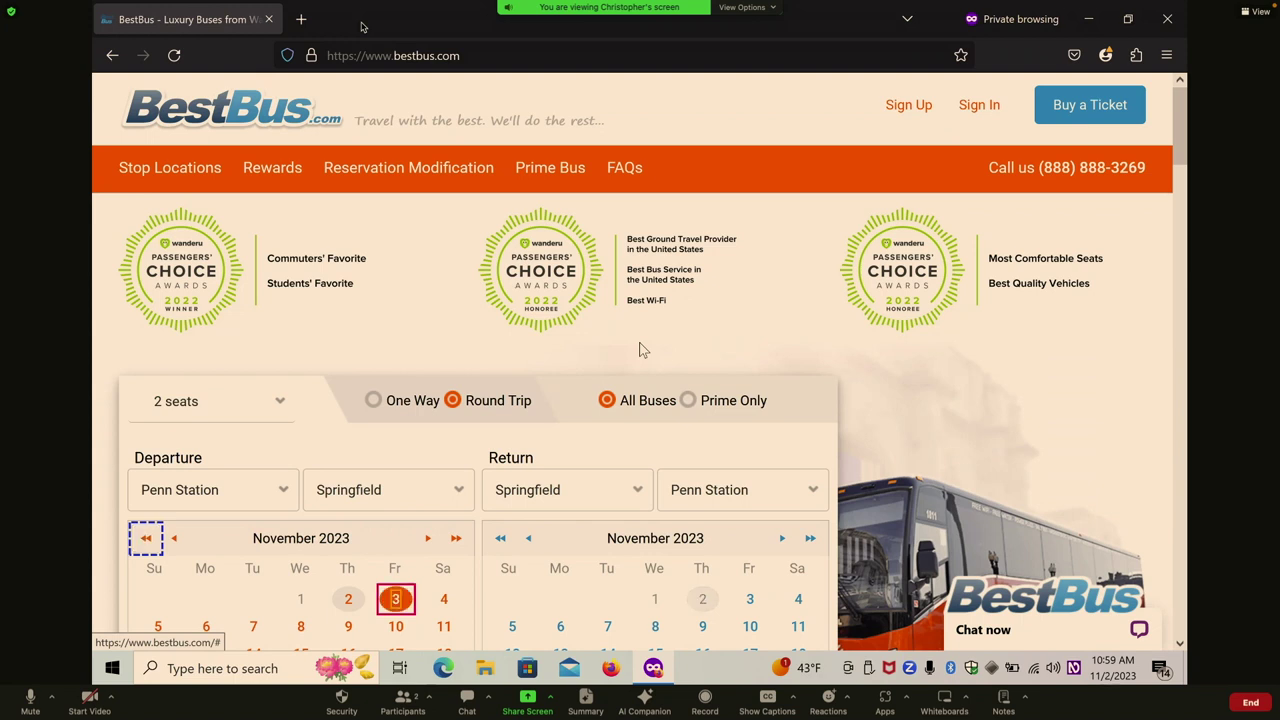
pyautogui.press('Right')
pyautogui.press('Right')
pyautogui.press('Right')
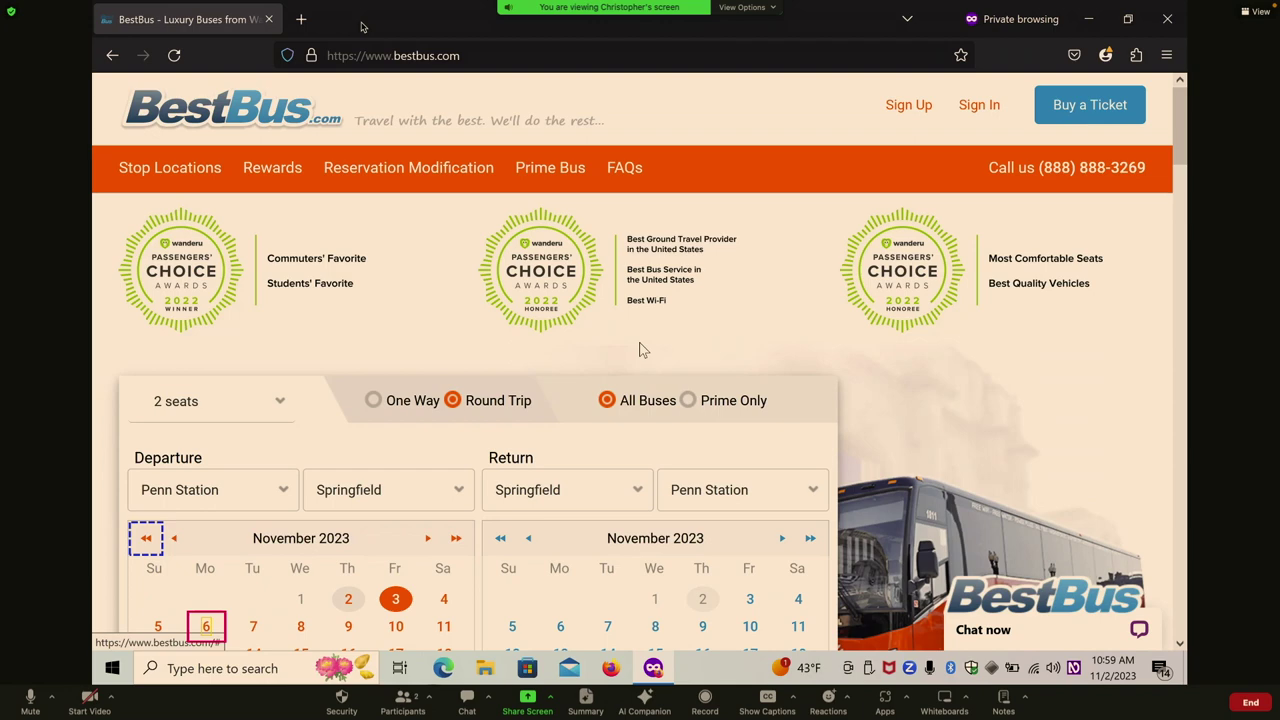
# - Pick Sunday, November 5, 2023 in the return calendar
pyautogui.scroll(-4, 641, 349)
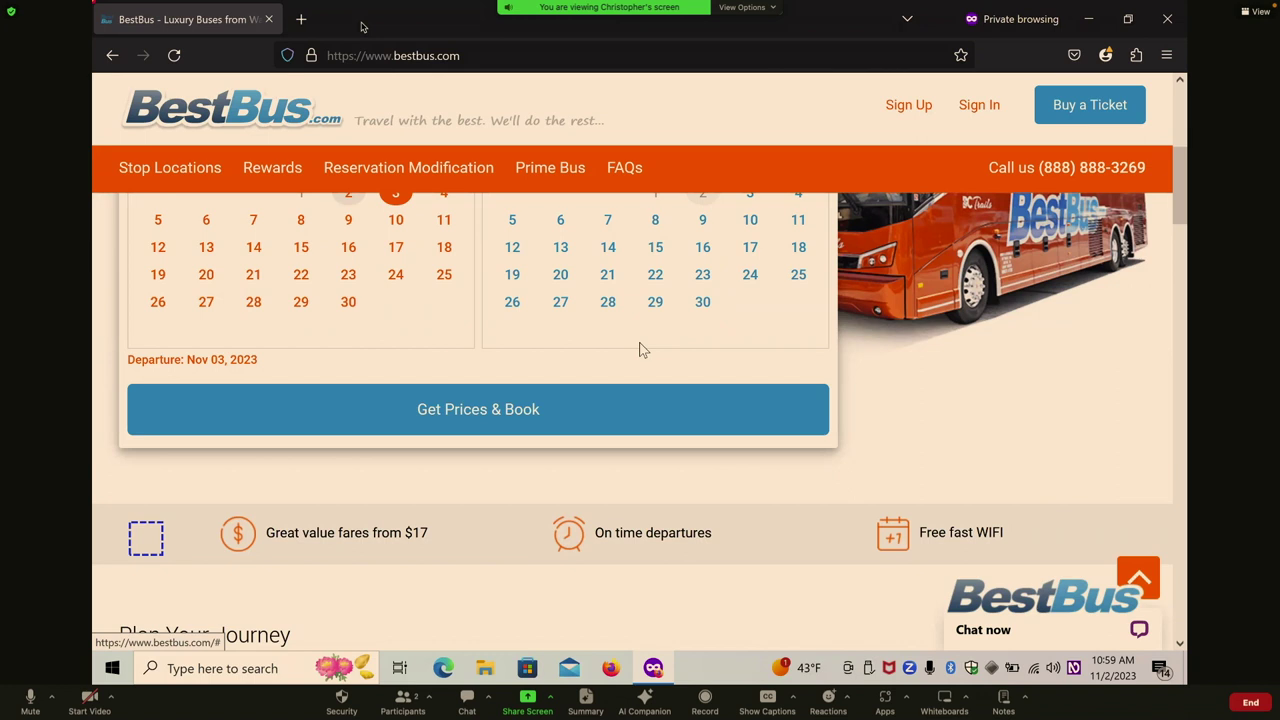
pyautogui.scroll(3, 641, 349)
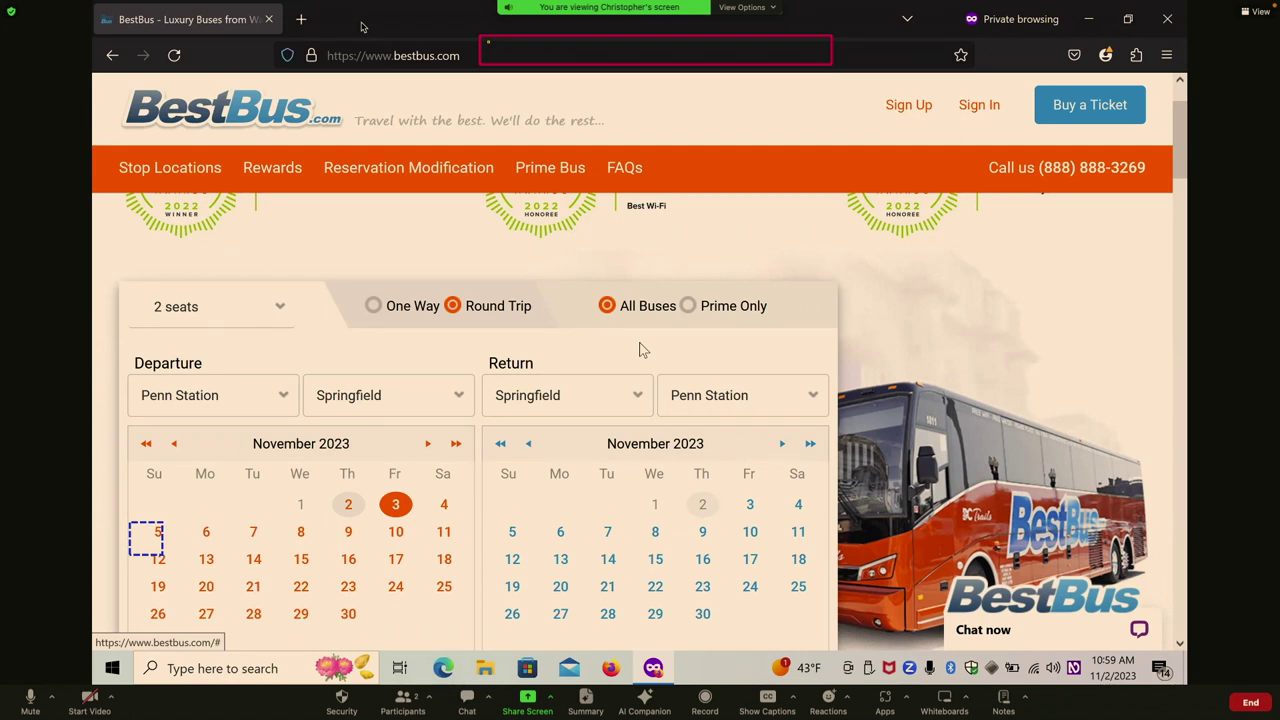
pyautogui.press('Tab')
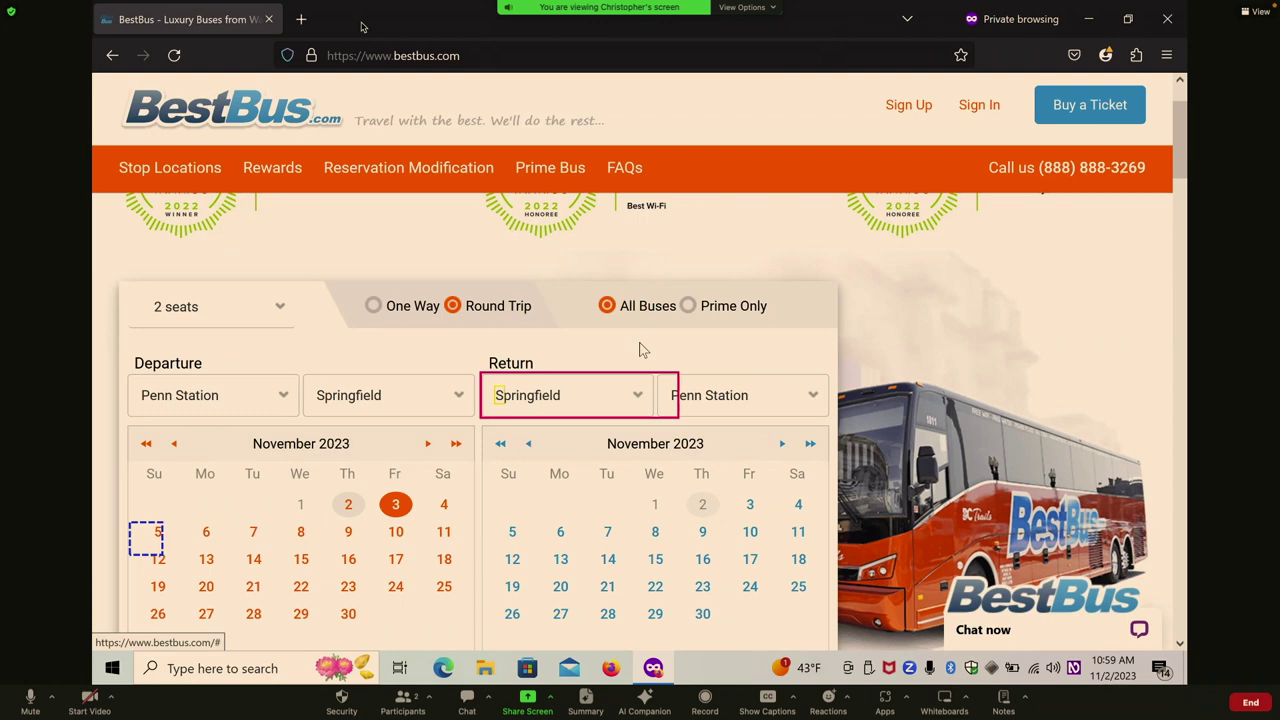
pyautogui.press('Tab')
pyautogui.press('Tab')
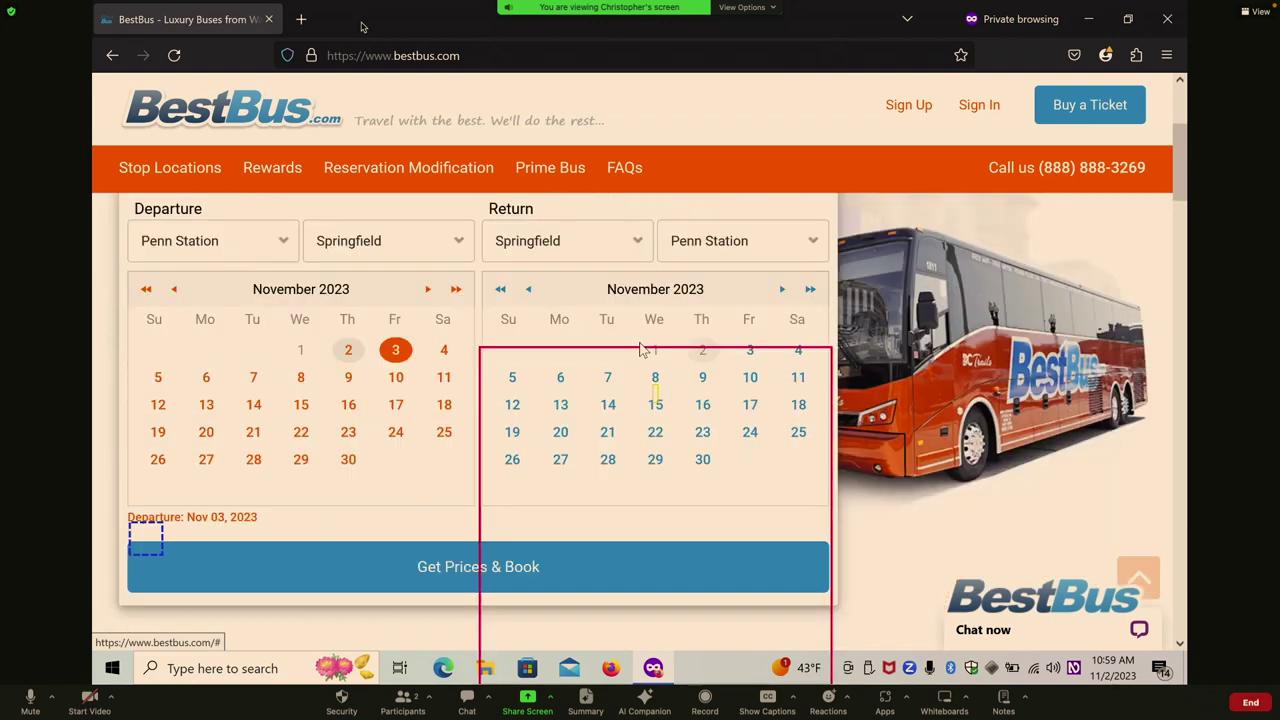
pyautogui.press('Tab')
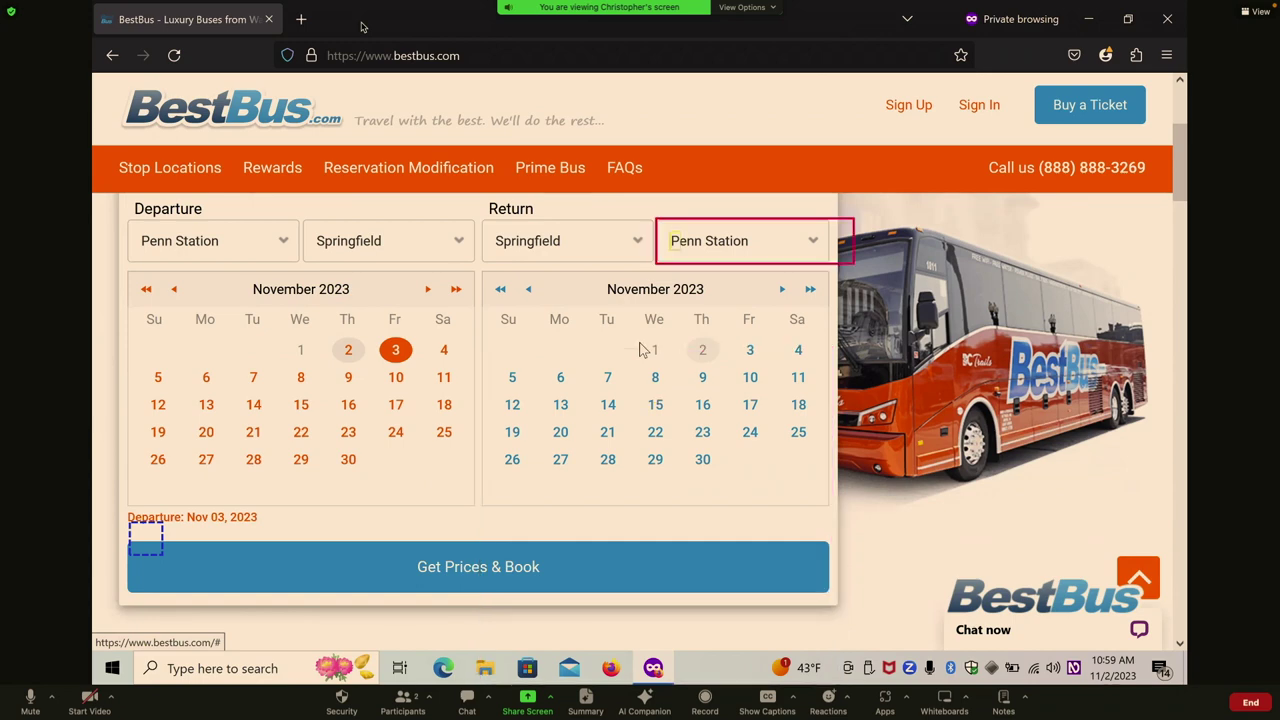
pyautogui.press('Tab')
pyautogui.press('Tab')
pyautogui.press('Tab')
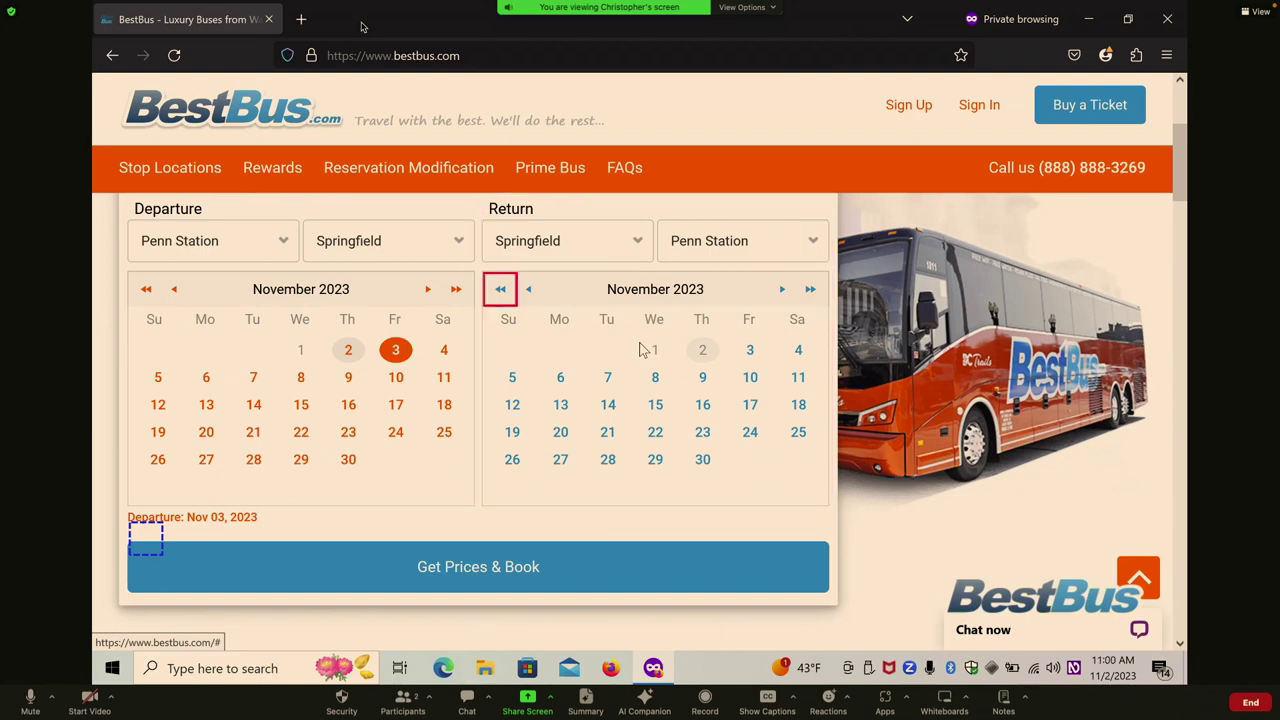
pyautogui.press('Tab')
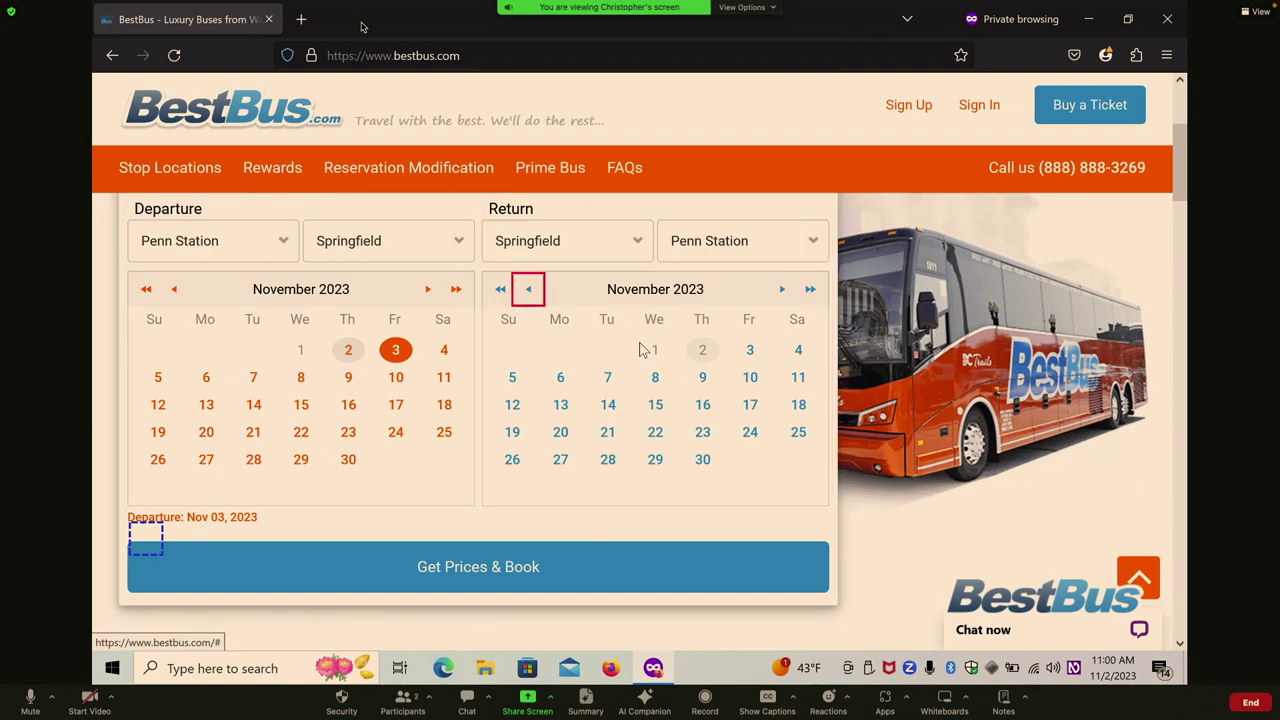
pyautogui.press('Tab')
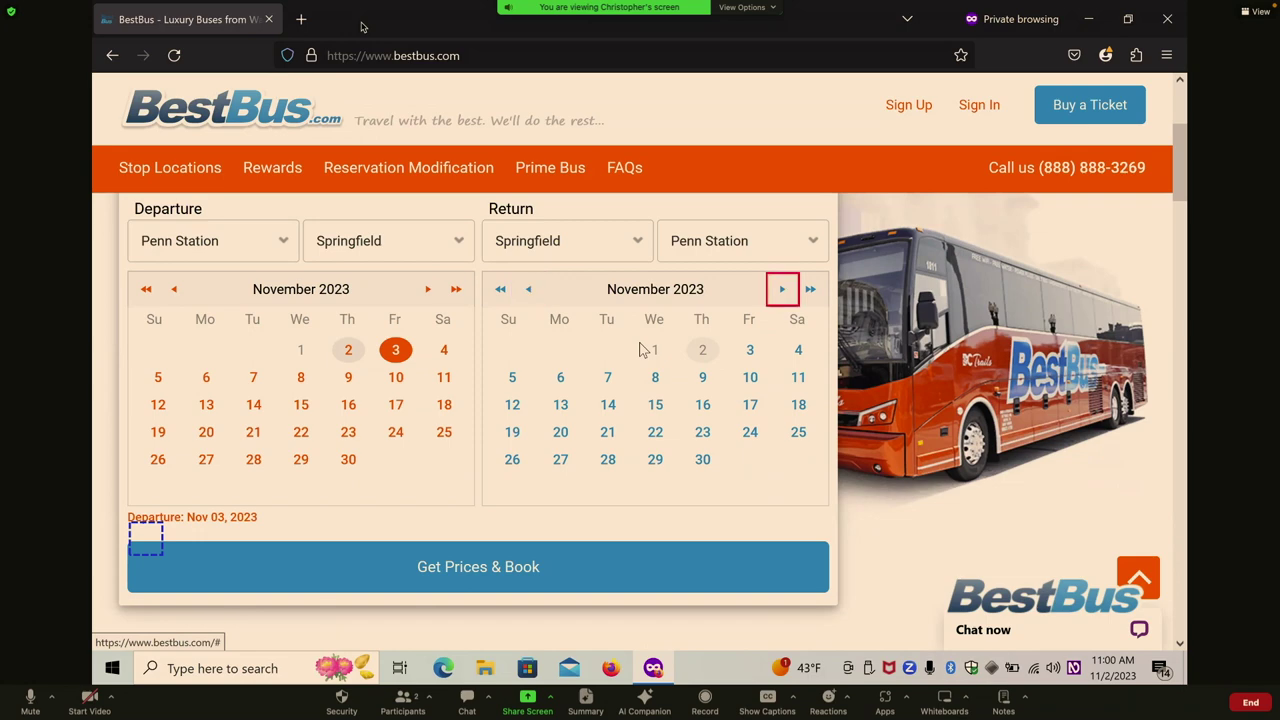
pyautogui.press('Tab')
pyautogui.press('Tab')
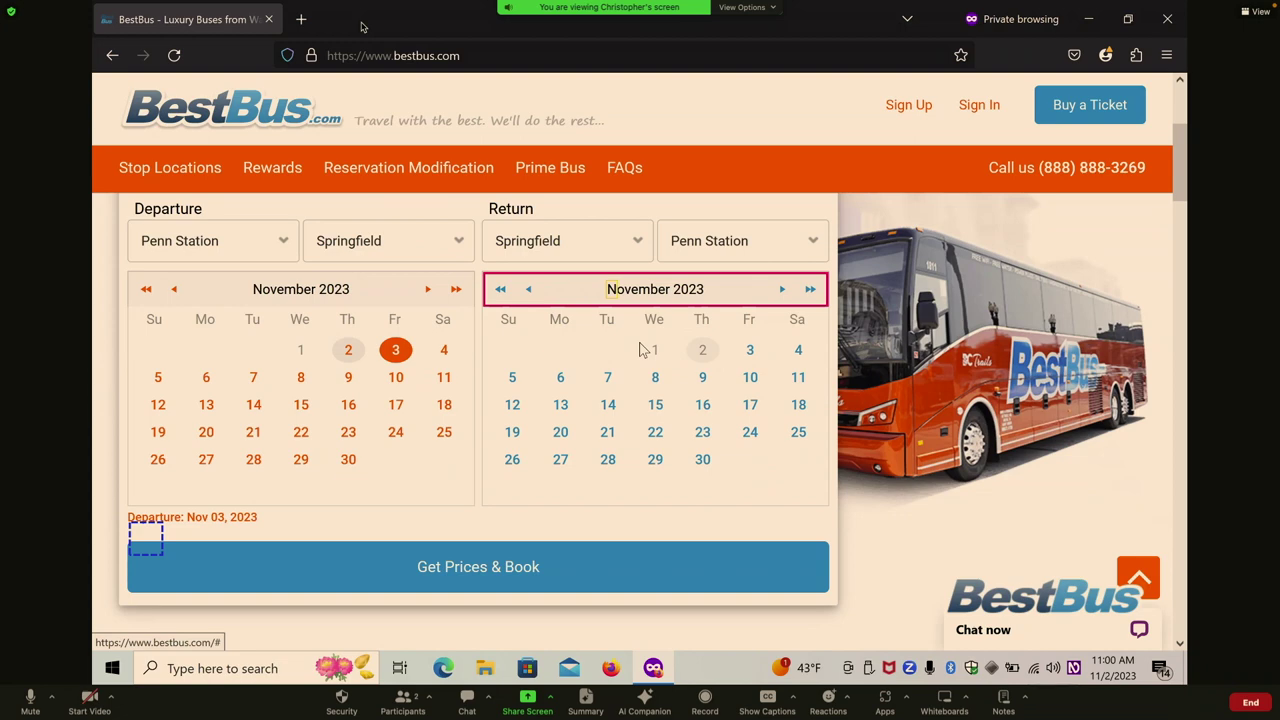
pyautogui.press('Tab')
pyautogui.press('Tab')
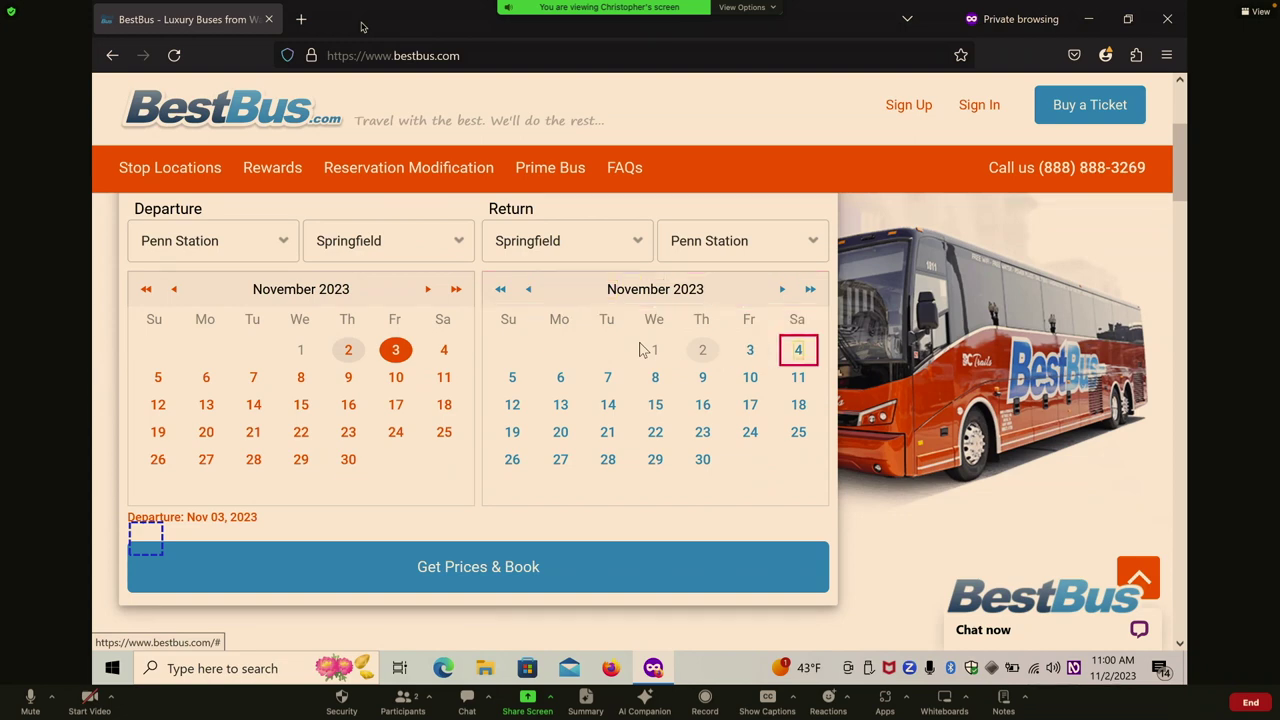
pyautogui.press('Tab')
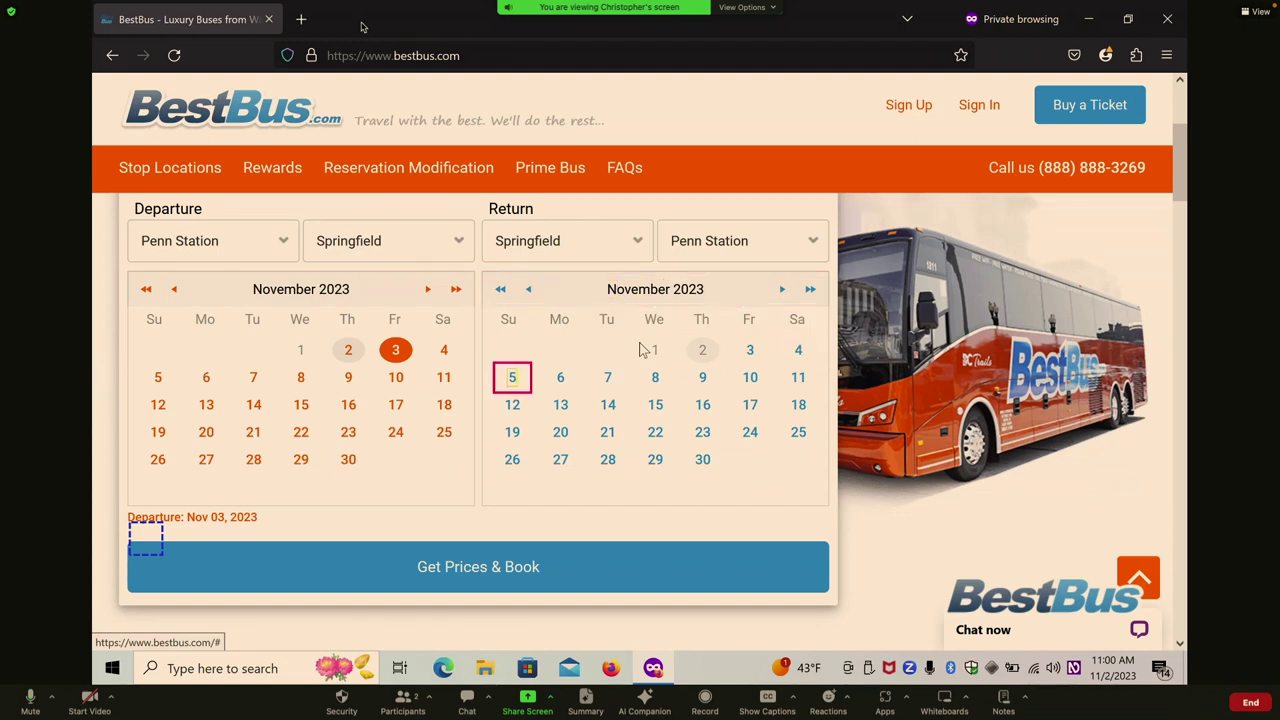
pyautogui.press('Return')
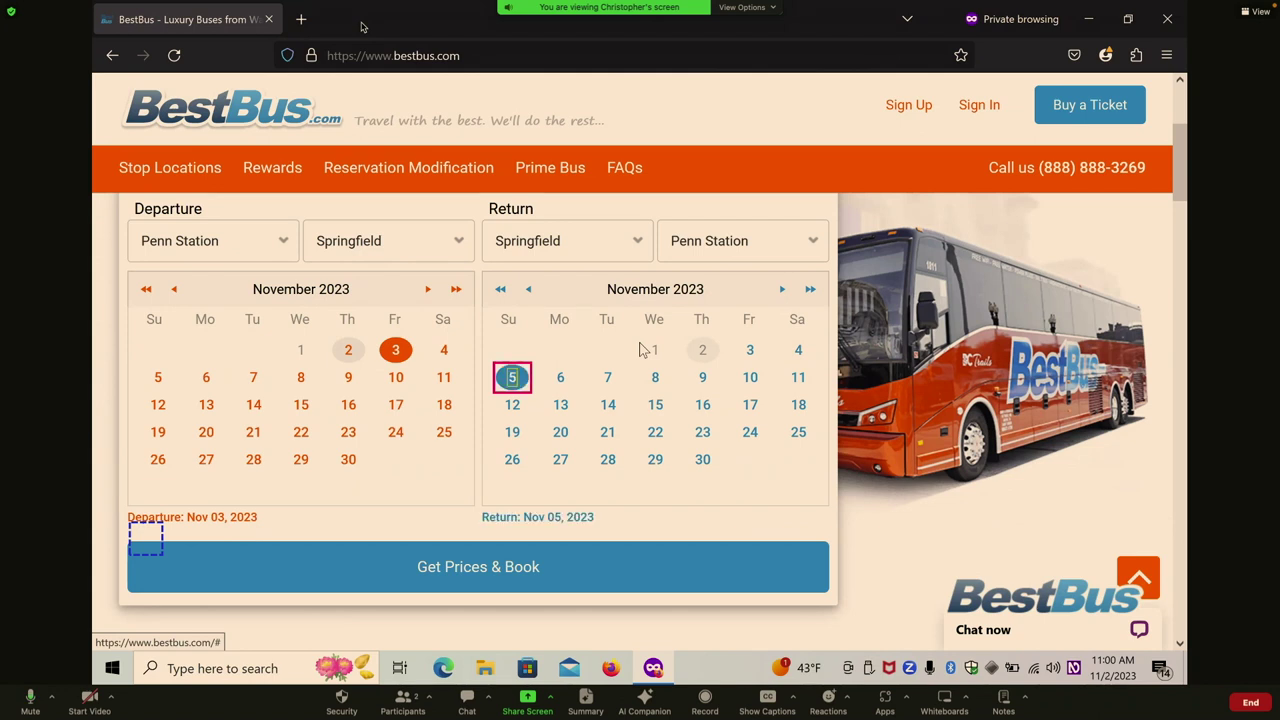